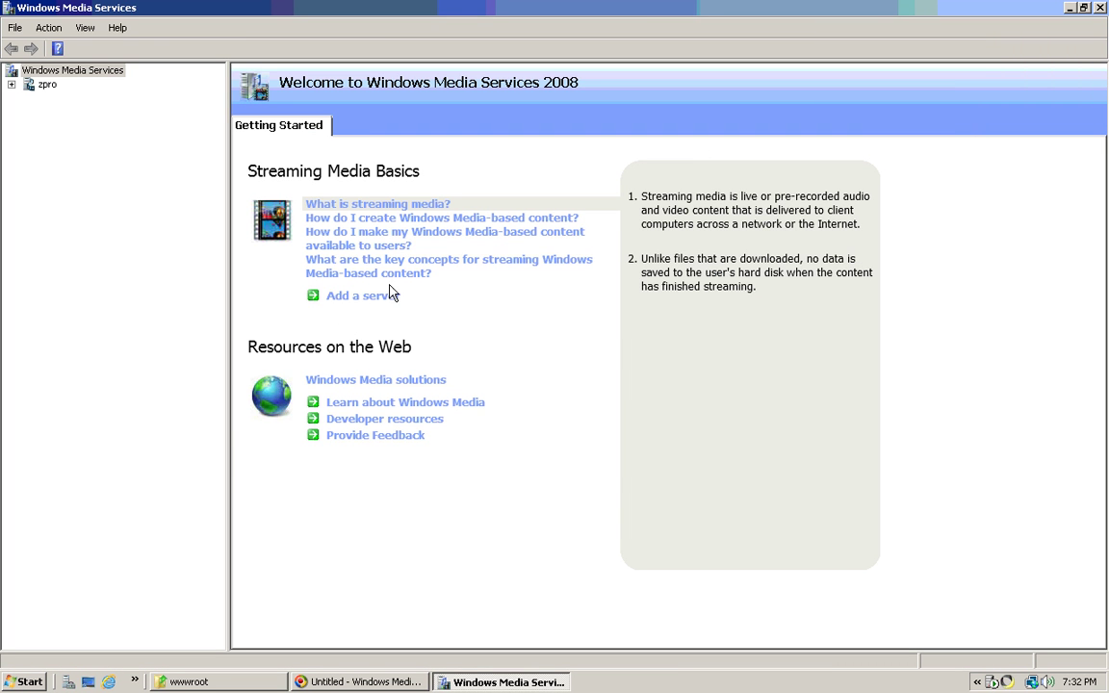
# - Expand the zpro server in the console tree and show its Monitor page
pyautogui.click(313, 299)
pyautogui.click(604, 364)
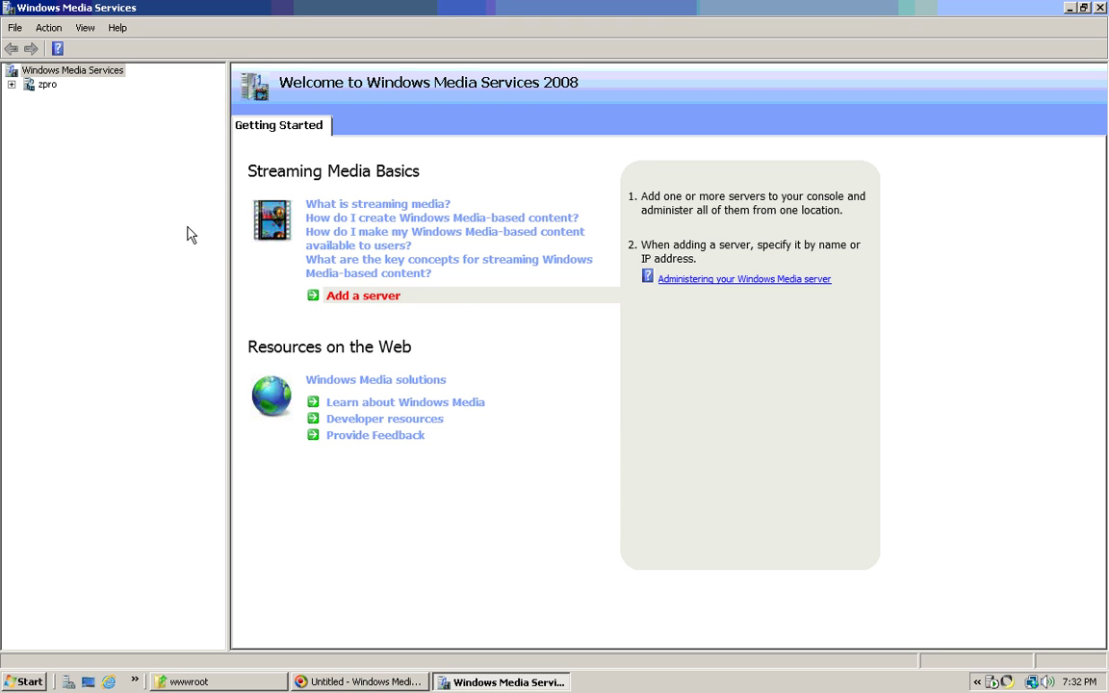
pyautogui.click(11, 84)
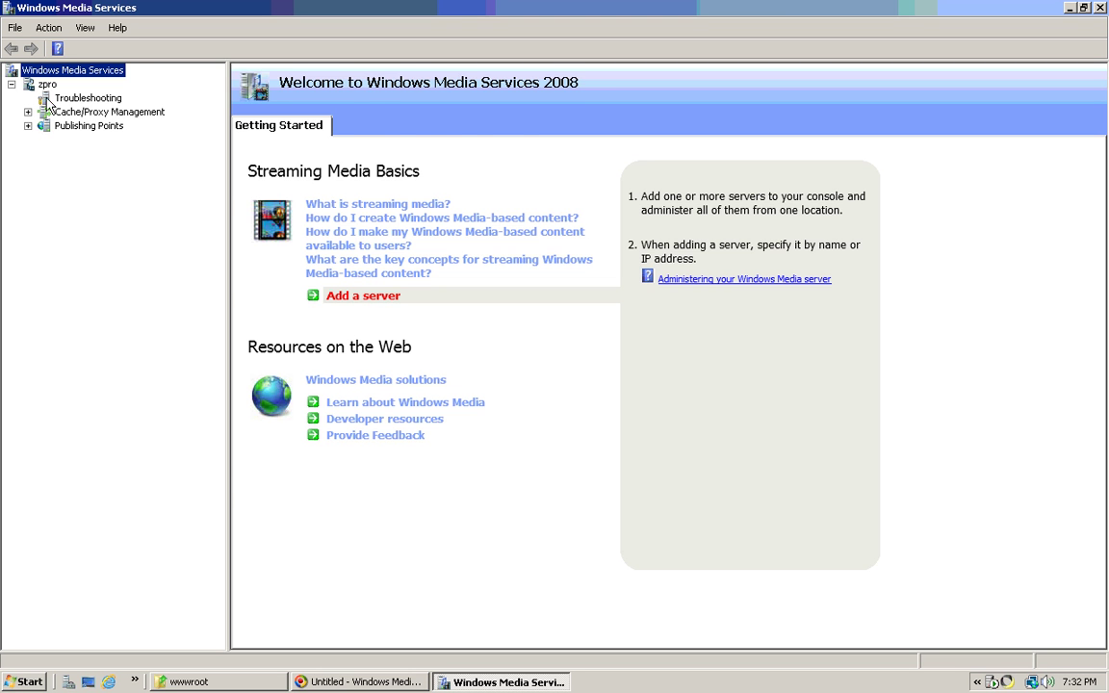
pyautogui.click(45, 87)
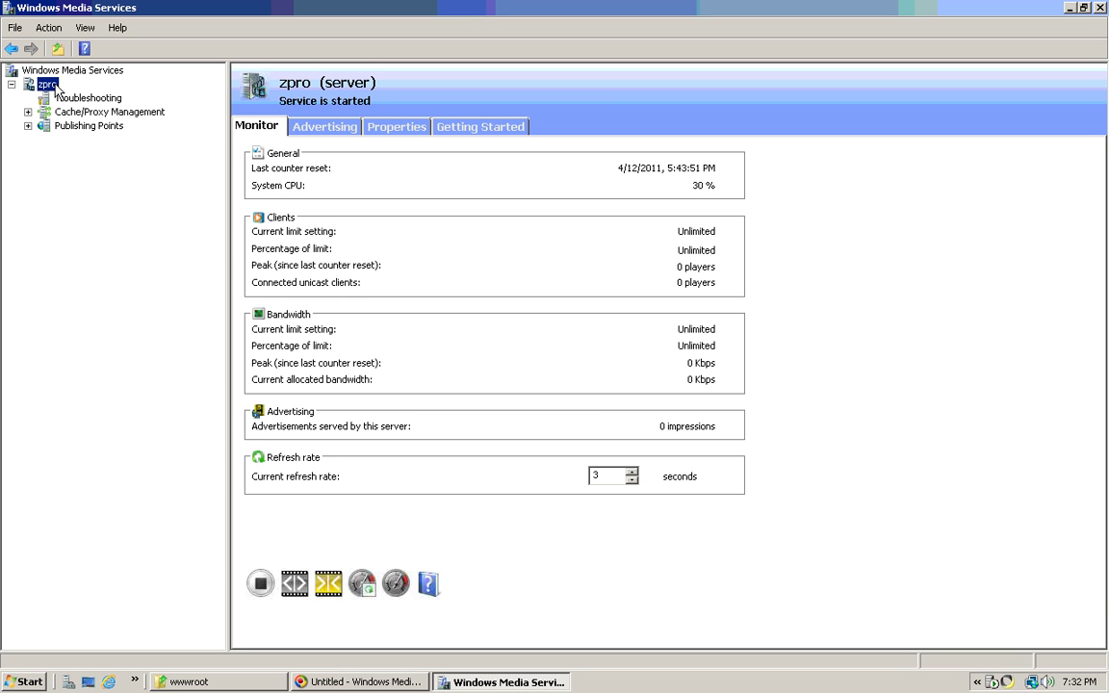
# - On zpro's Properties tab, turn on 'Show all plug-in categories'
pyautogui.click(326, 129)
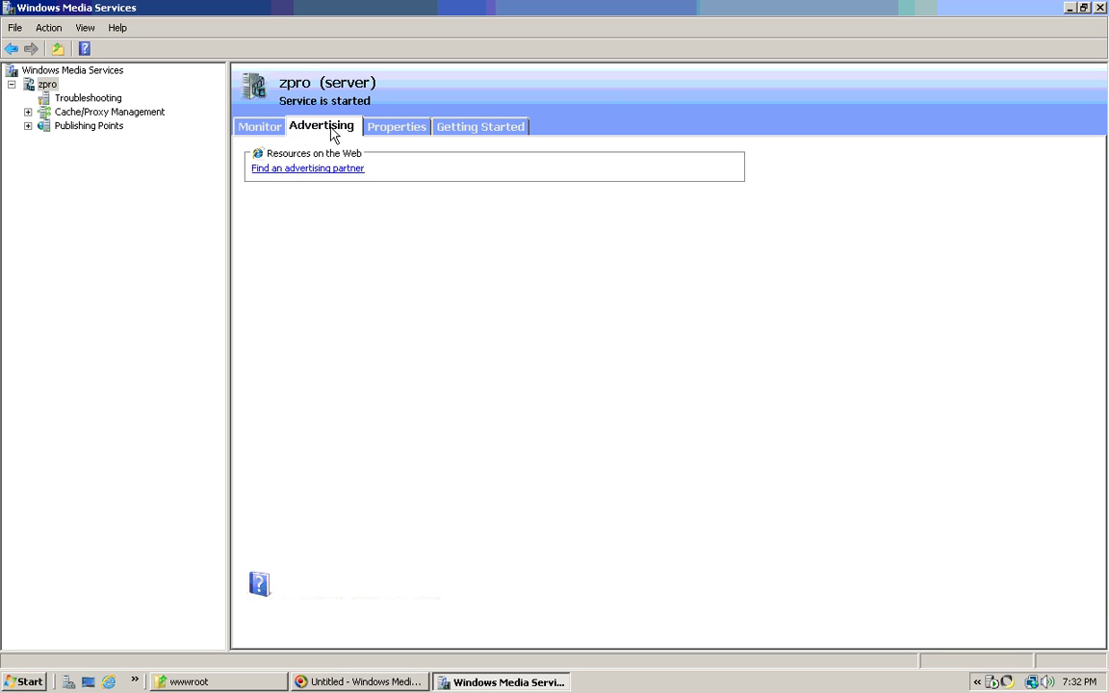
pyautogui.click(396, 128)
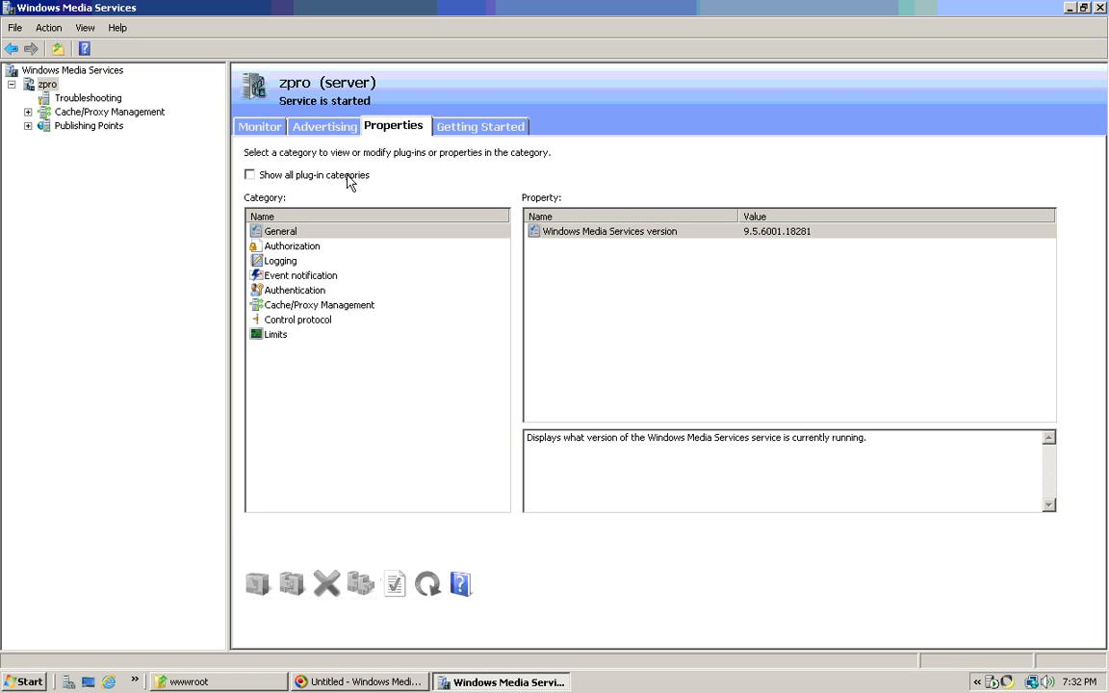
pyautogui.click(249, 175)
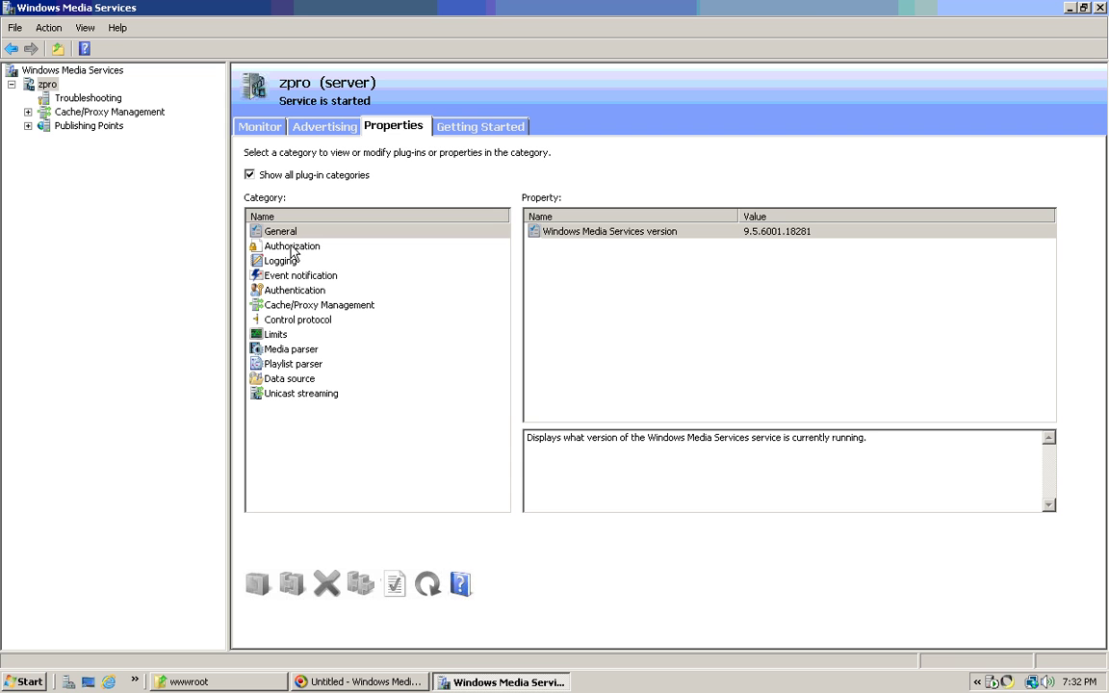
# - Review the Authorization, Logging, Event notification, Authentication, Cache/Proxy and Control protocol plug-ins
pyautogui.click(294, 249)
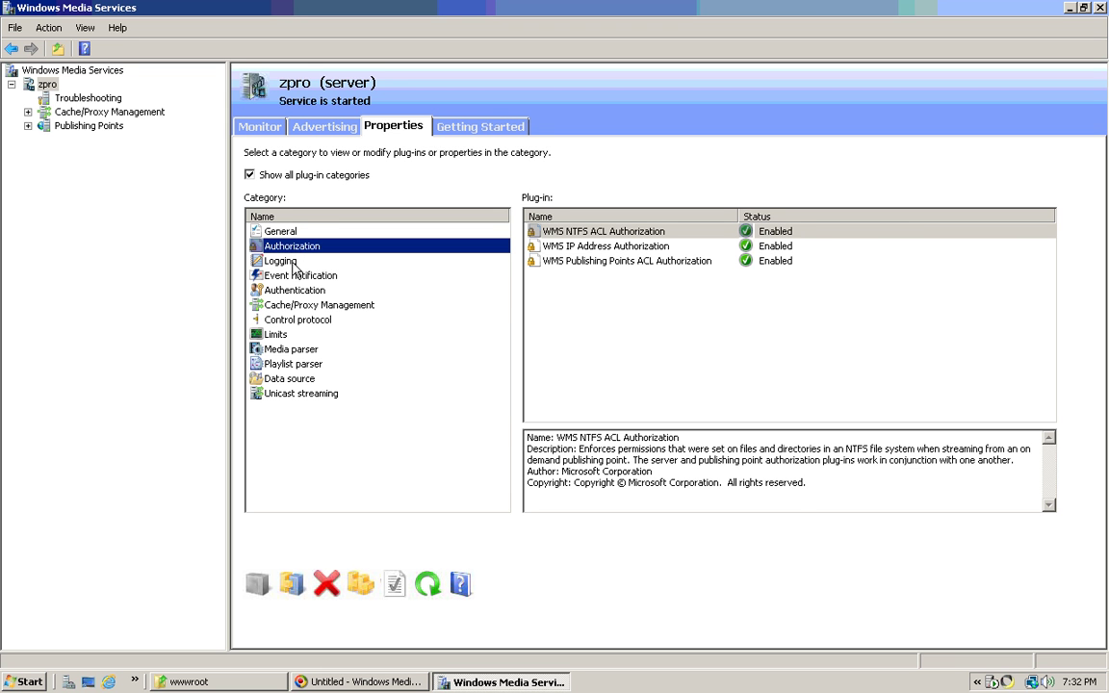
pyautogui.click(295, 266)
pyautogui.click(297, 276)
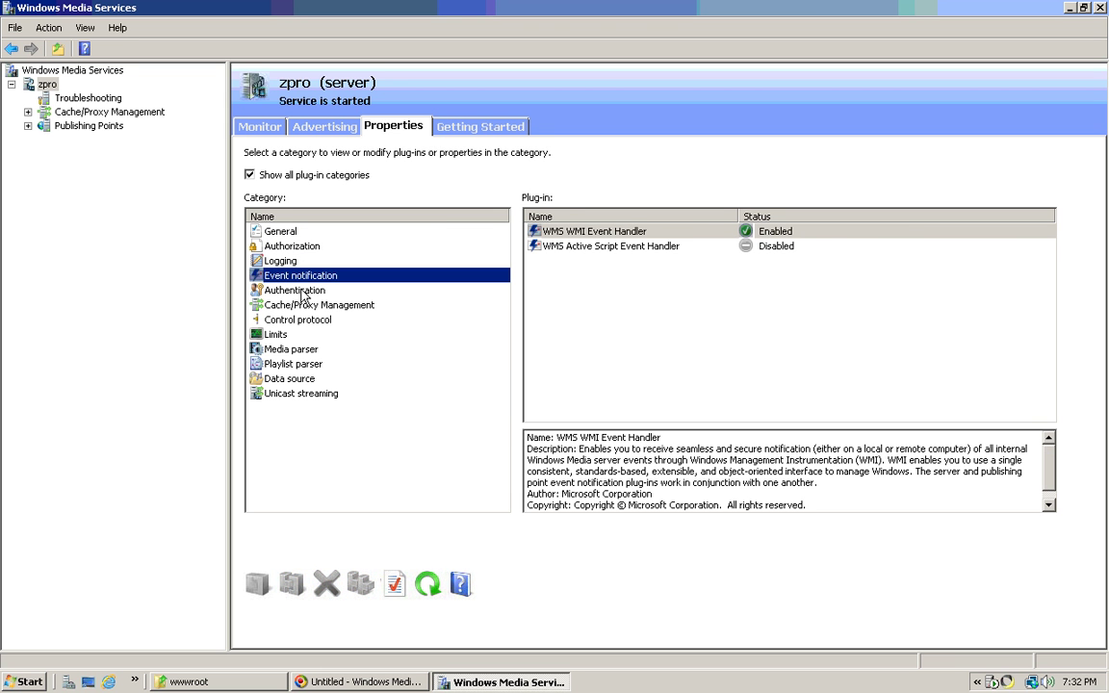
pyautogui.click(306, 292)
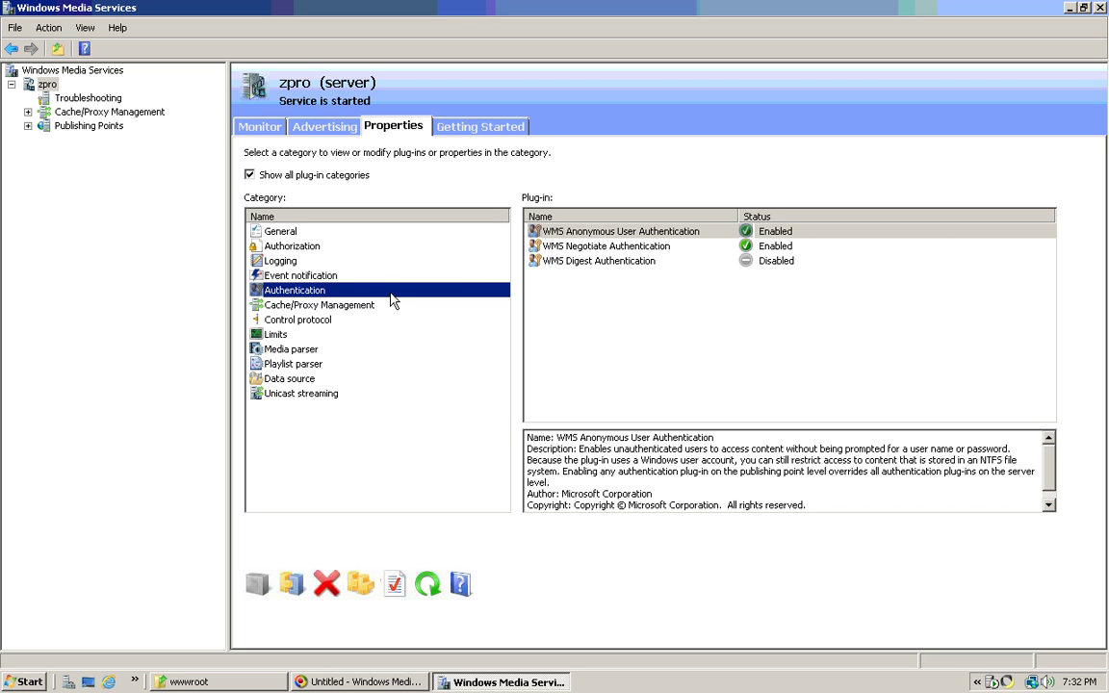
pyautogui.click(353, 306)
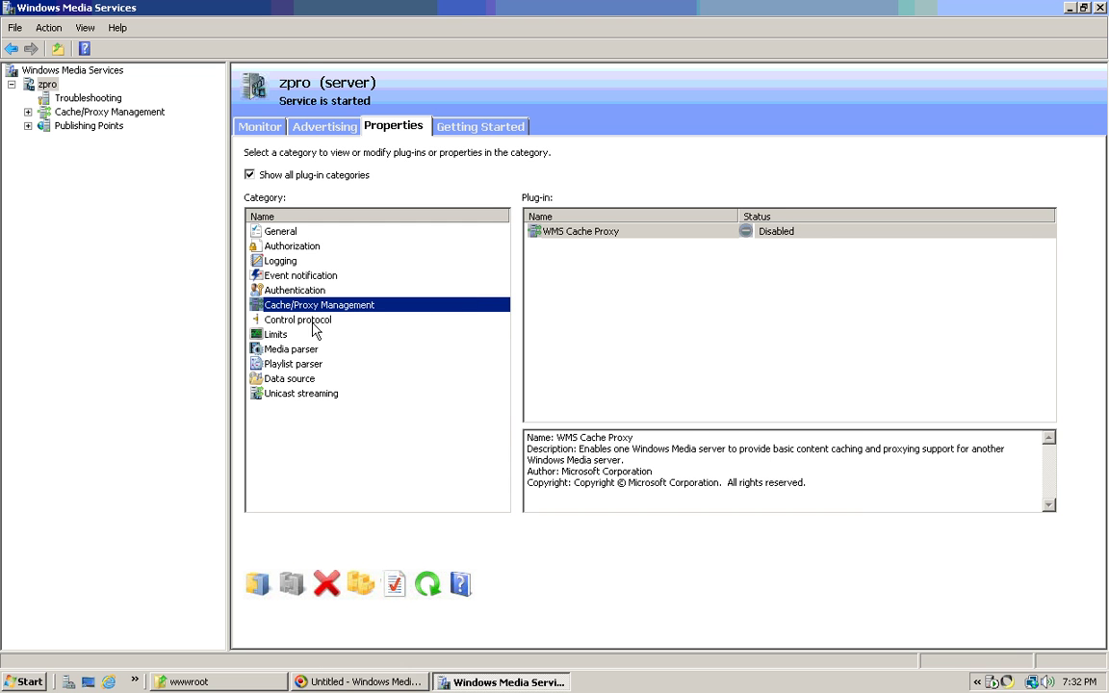
pyautogui.click(281, 322)
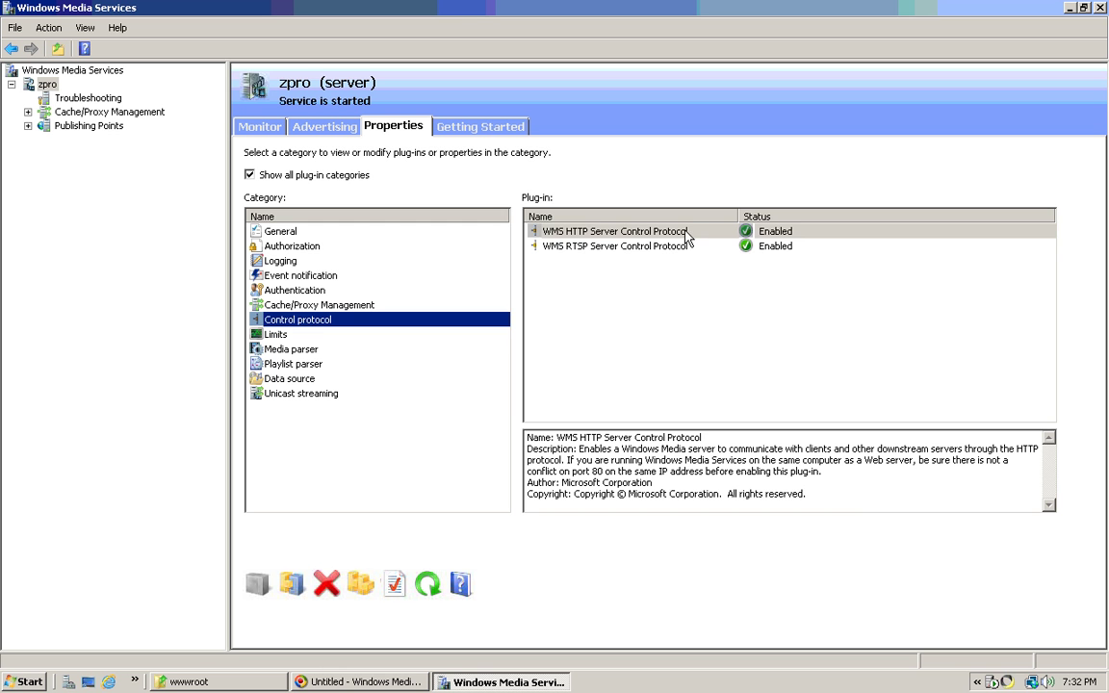
pyautogui.rightClick(686, 231)
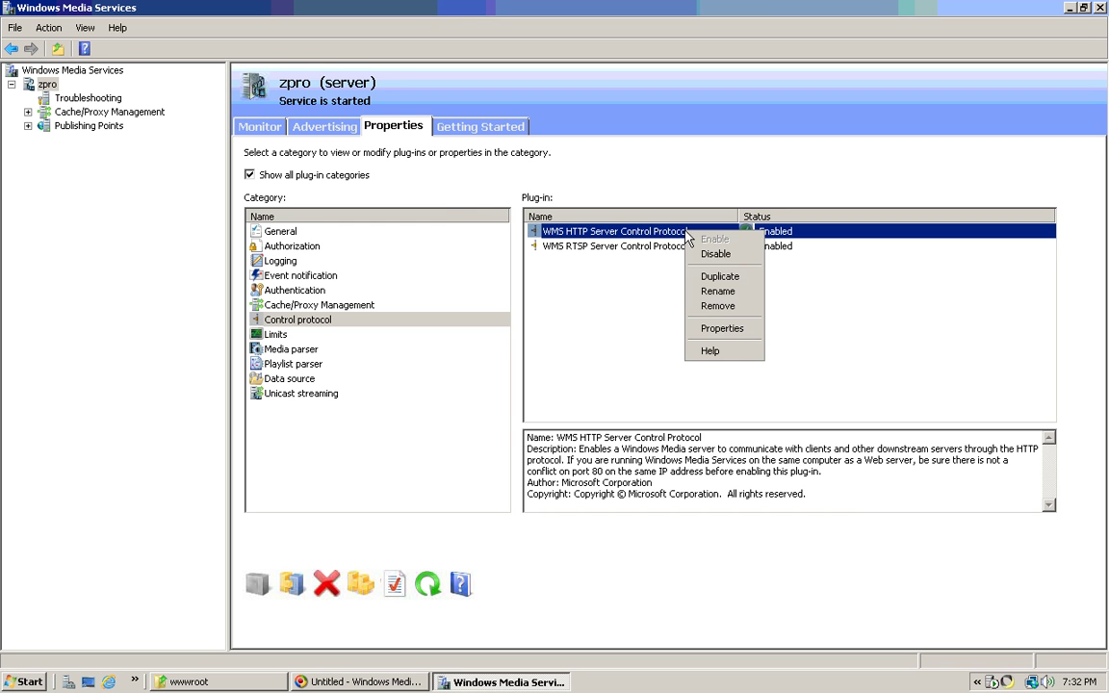
# - Set the HTTP control protocol to selected IP addresses on port 8088; keep RTSP on port 554
pyautogui.click(721, 329)
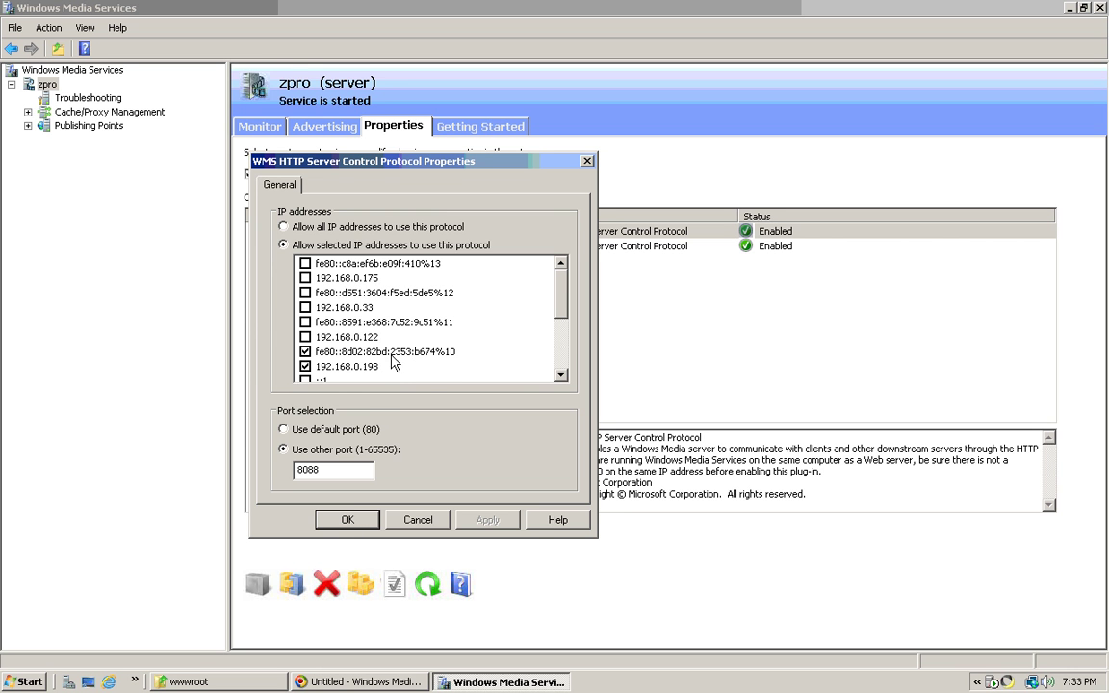
pyautogui.click(349, 520)
pyautogui.rightClick(667, 249)
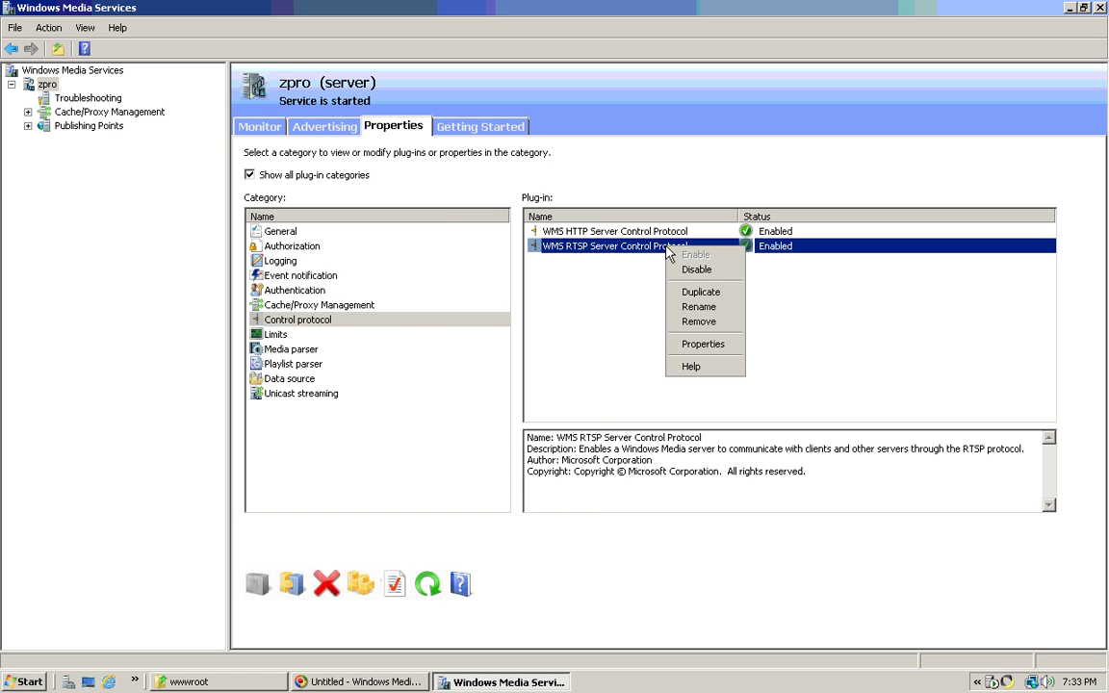
pyautogui.click(703, 344)
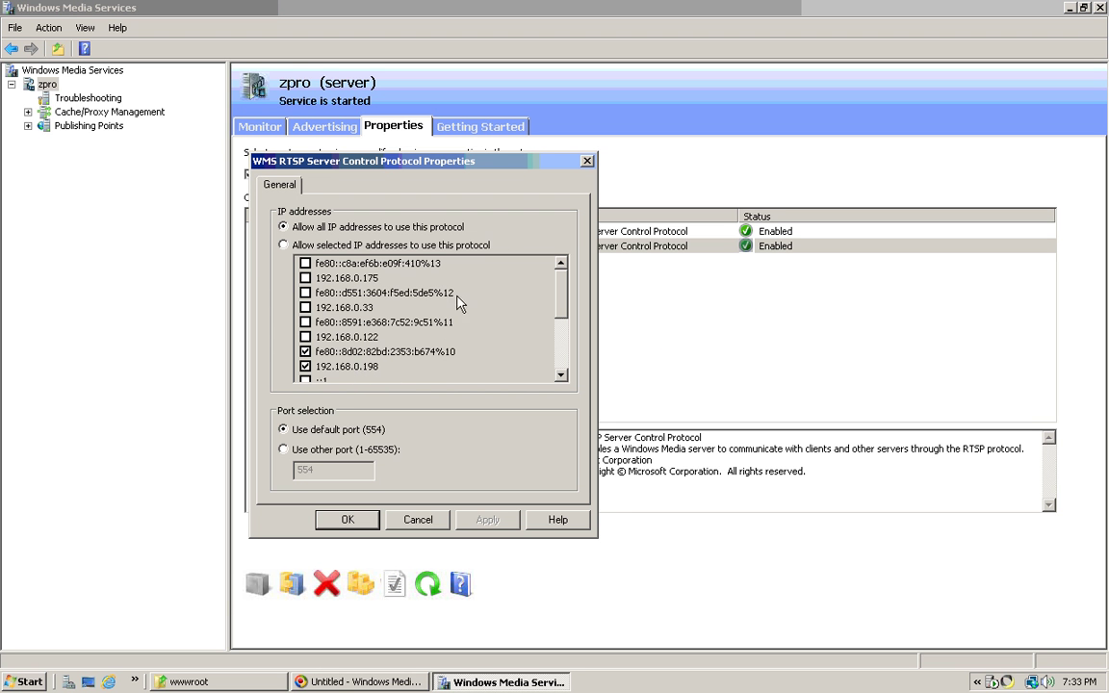
pyautogui.moveTo(500, 162); pyautogui.dragTo(354, 225)
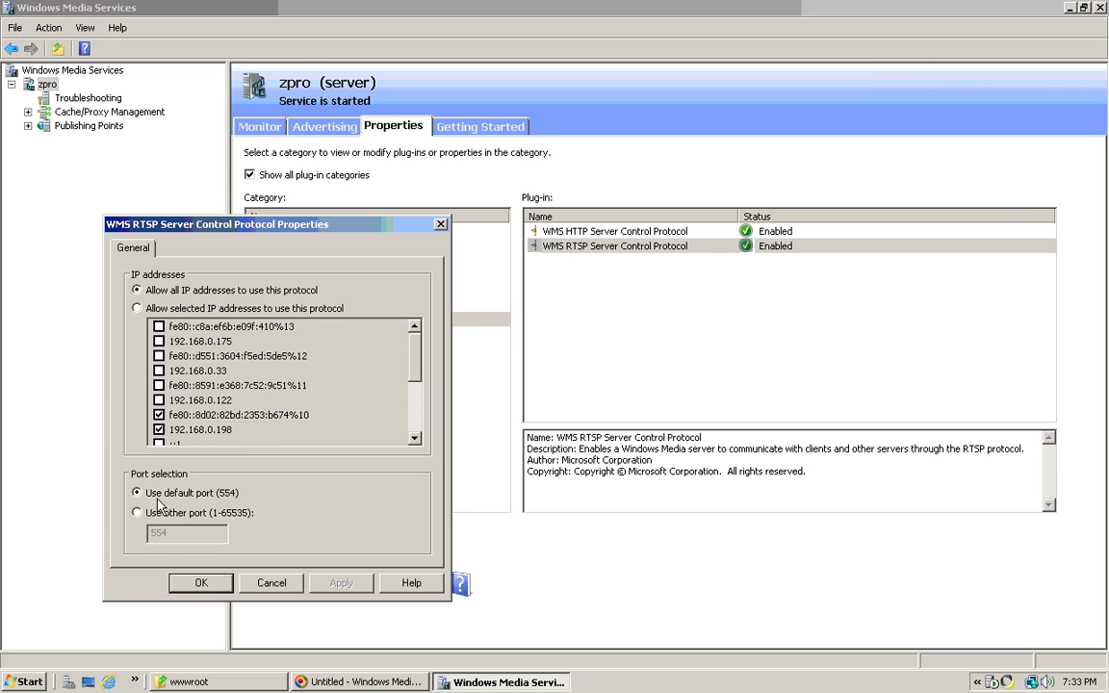
pyautogui.click(202, 584)
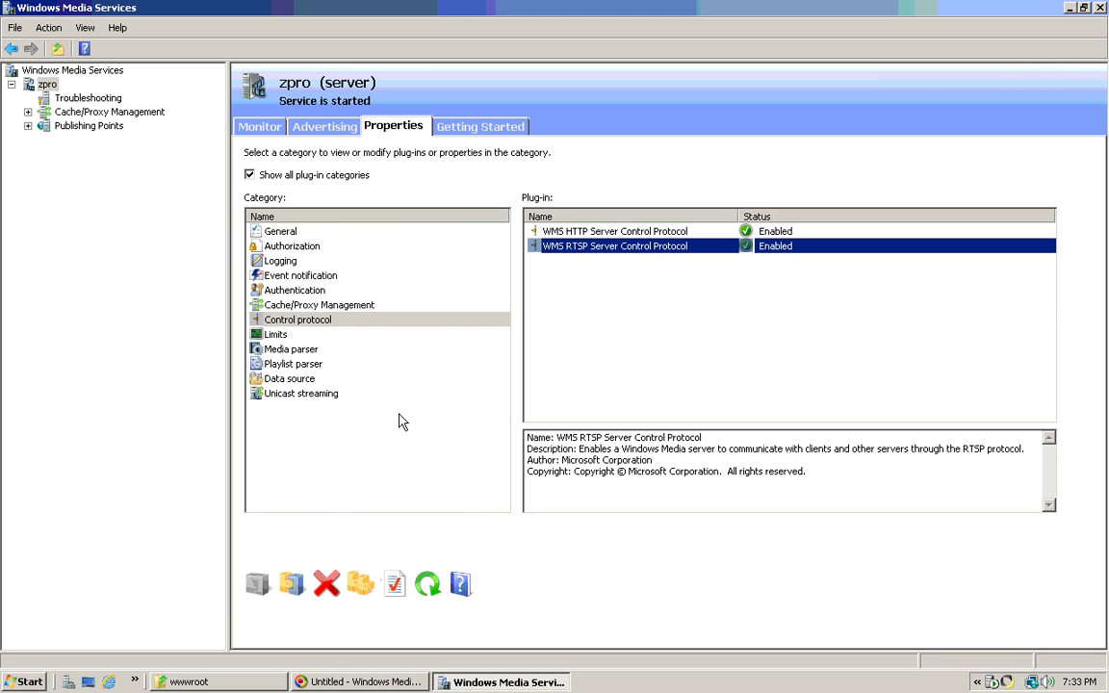
# - Review Limits, Media parser, Playlist parser, Data source and Unicast streaming, then show Getting Started
pyautogui.click(276, 334)
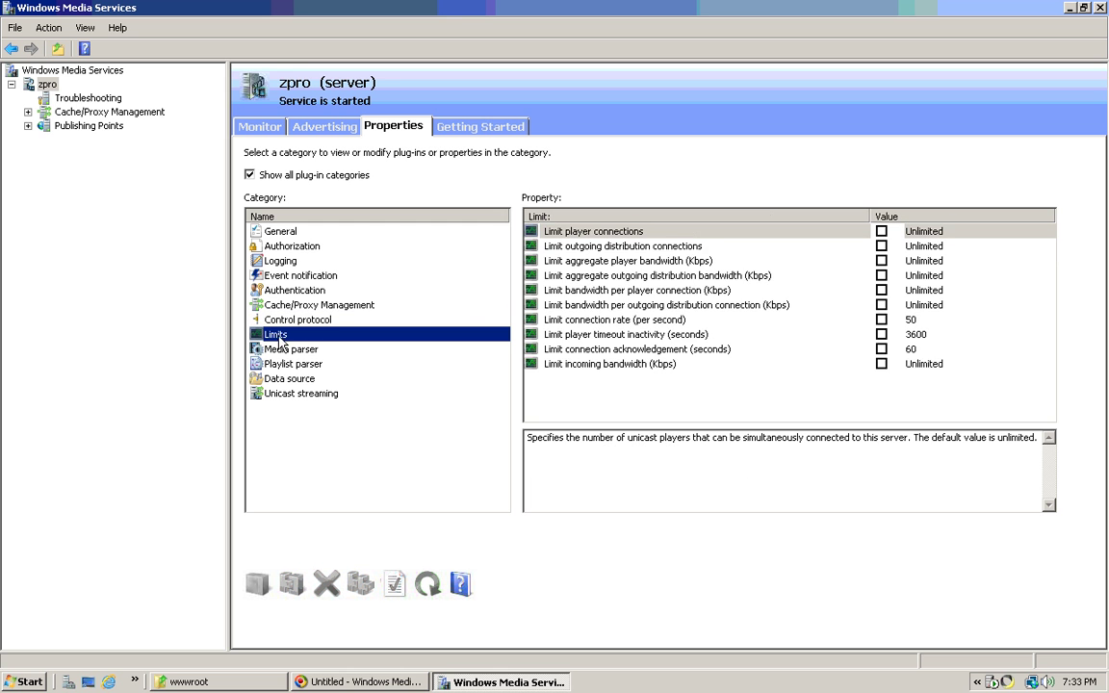
pyautogui.click(308, 351)
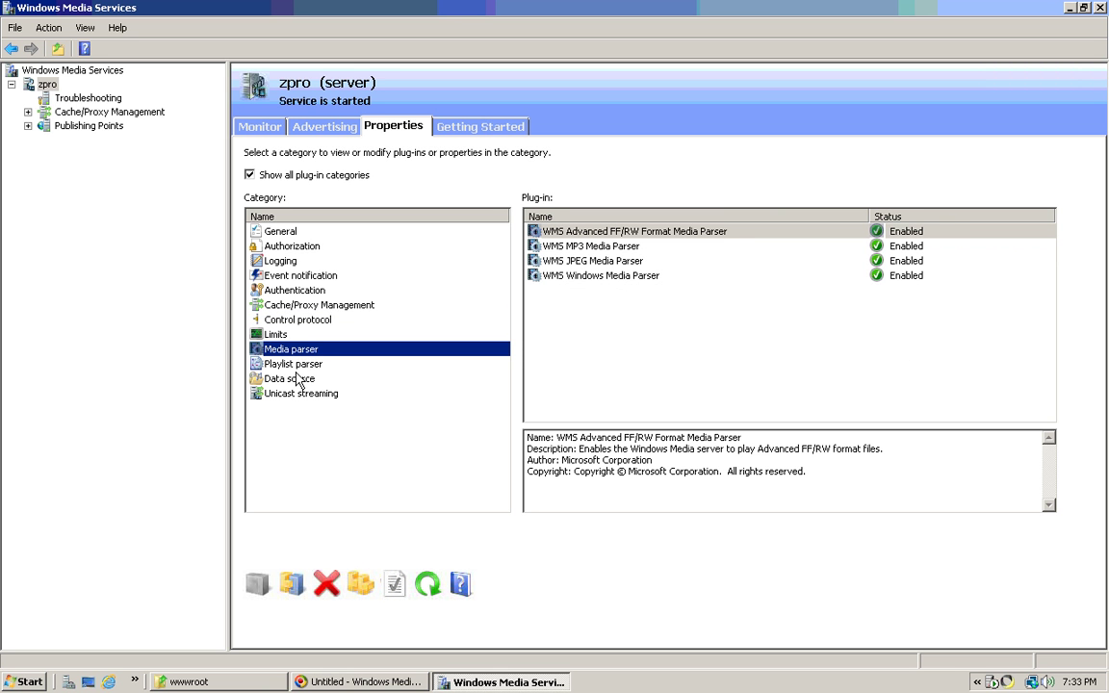
pyautogui.click(297, 370)
pyautogui.click(296, 380)
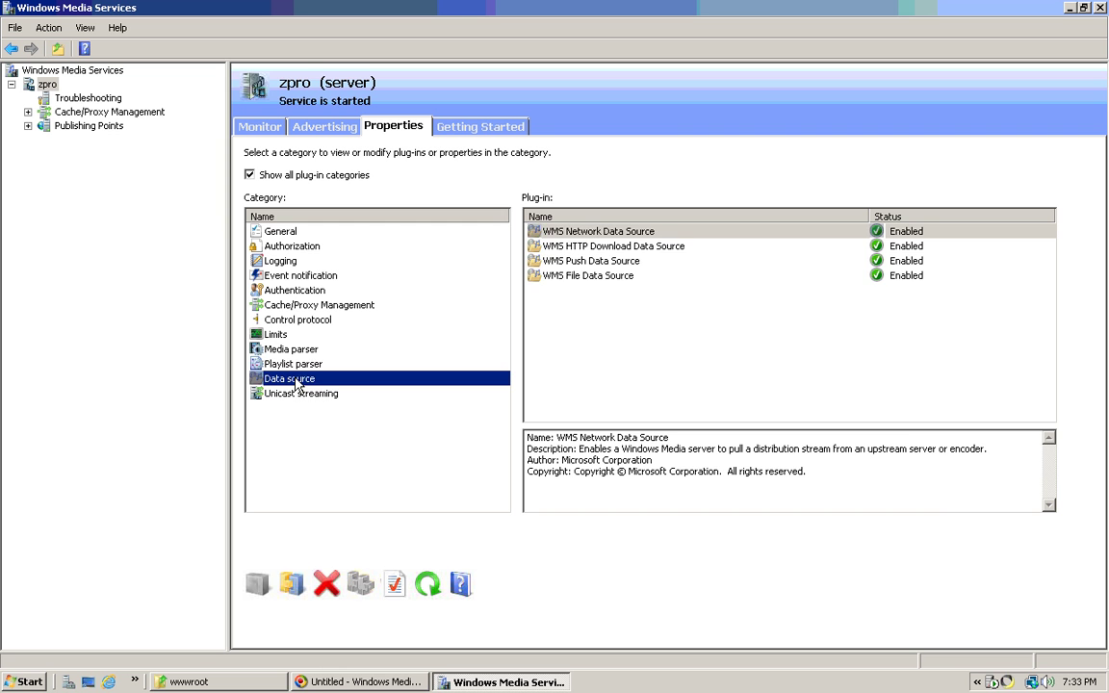
pyautogui.click(329, 395)
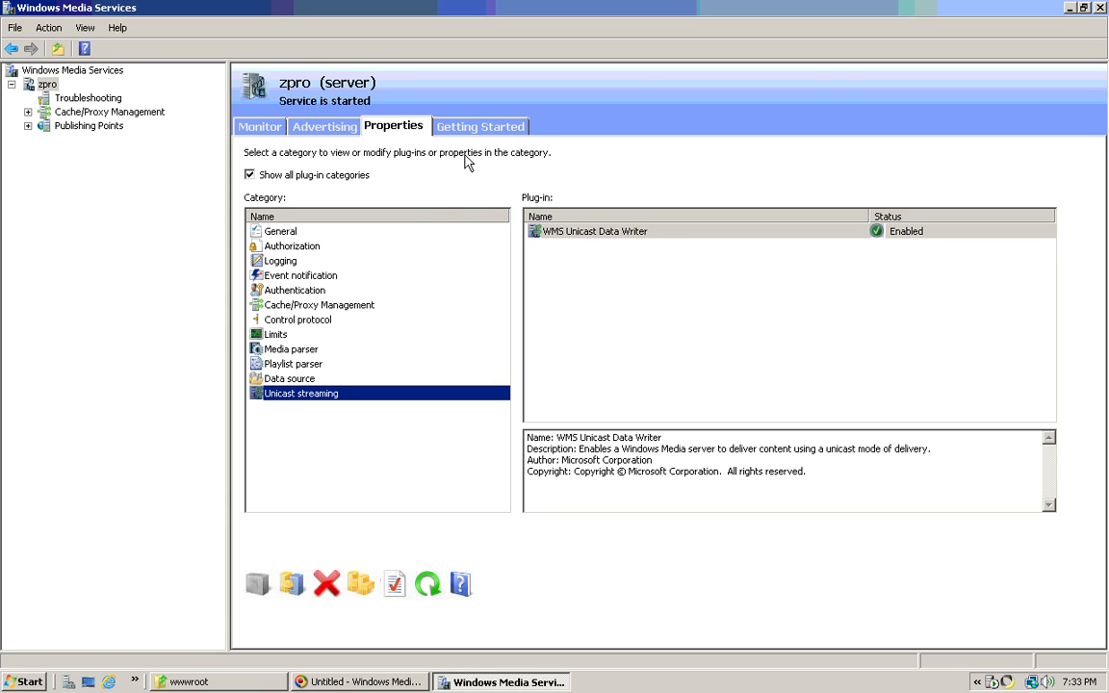
pyautogui.click(486, 131)
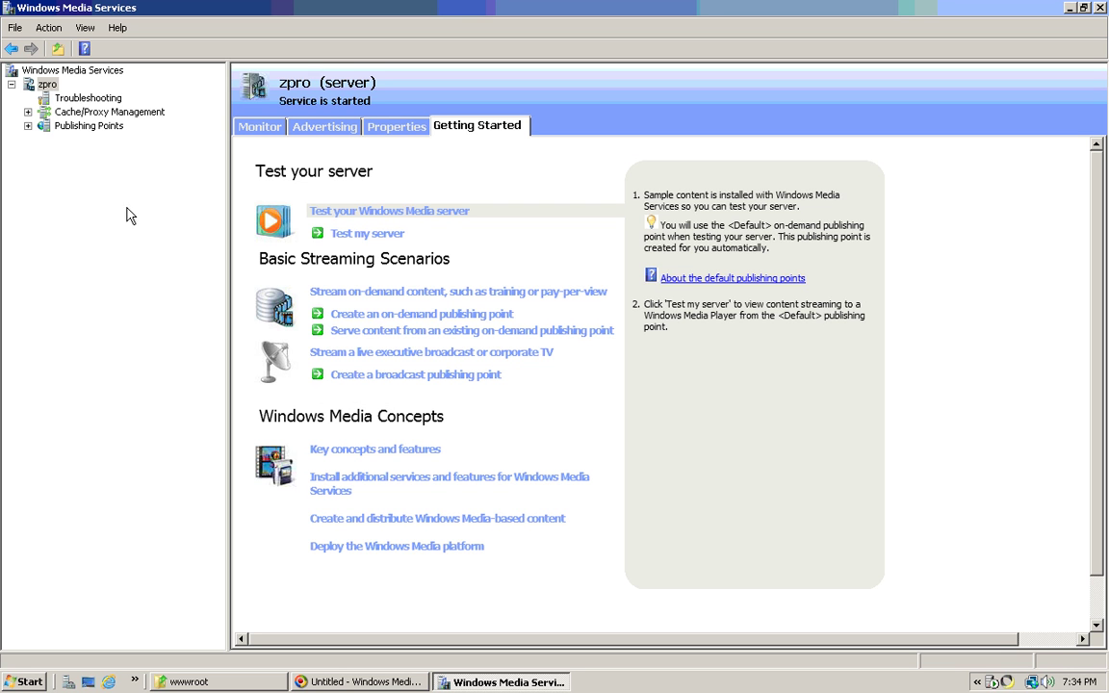
# - Expand Publishing Points, select demo, and view its Source and Properties tabs
pyautogui.click(28, 126)
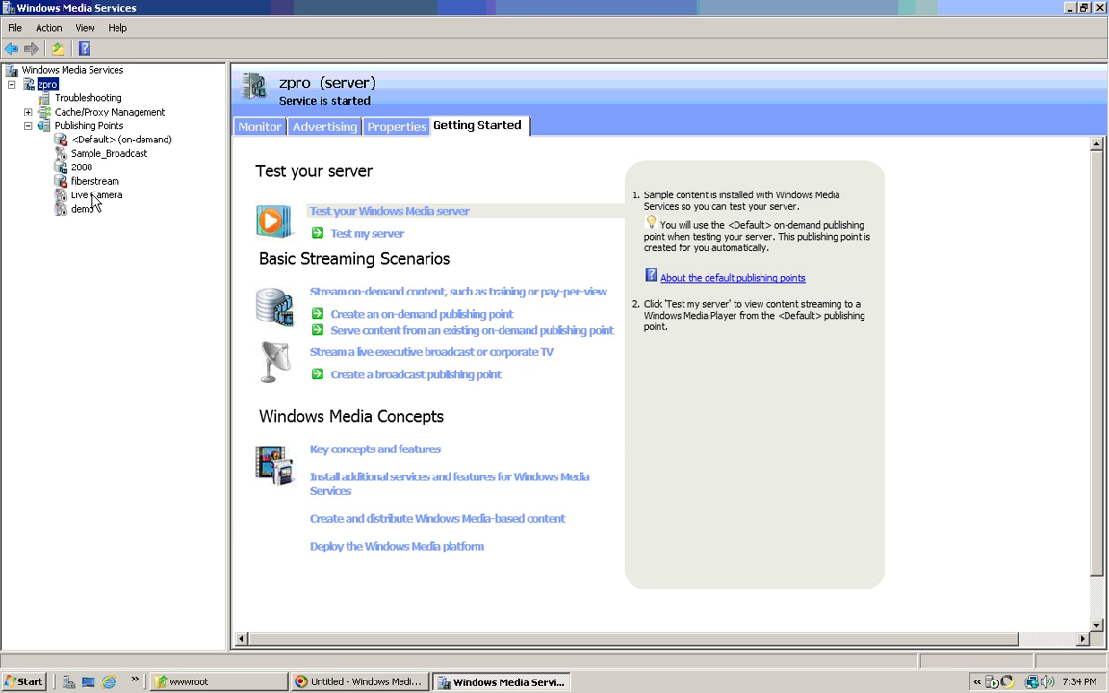
pyautogui.click(92, 127)
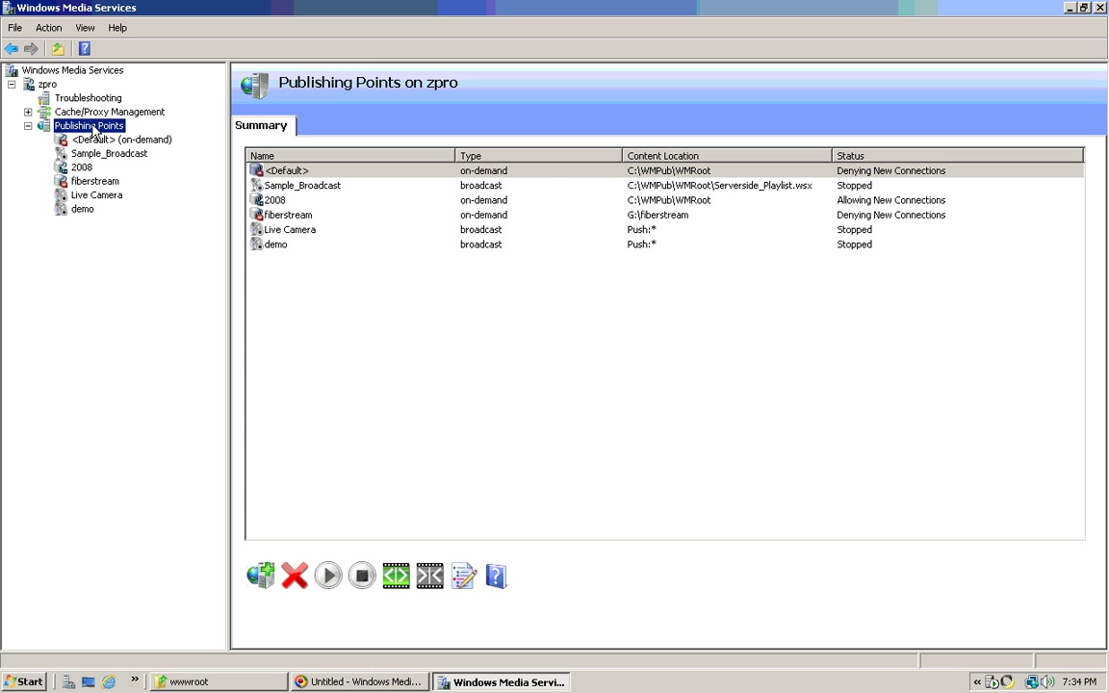
pyautogui.click(83, 209)
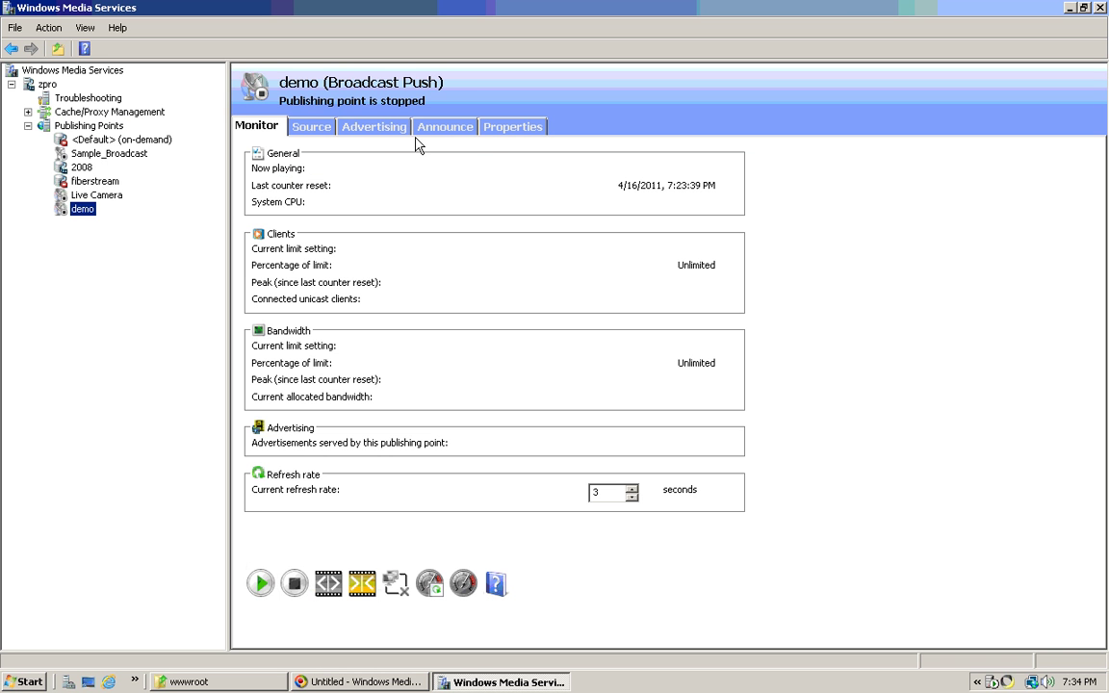
pyautogui.click(310, 129)
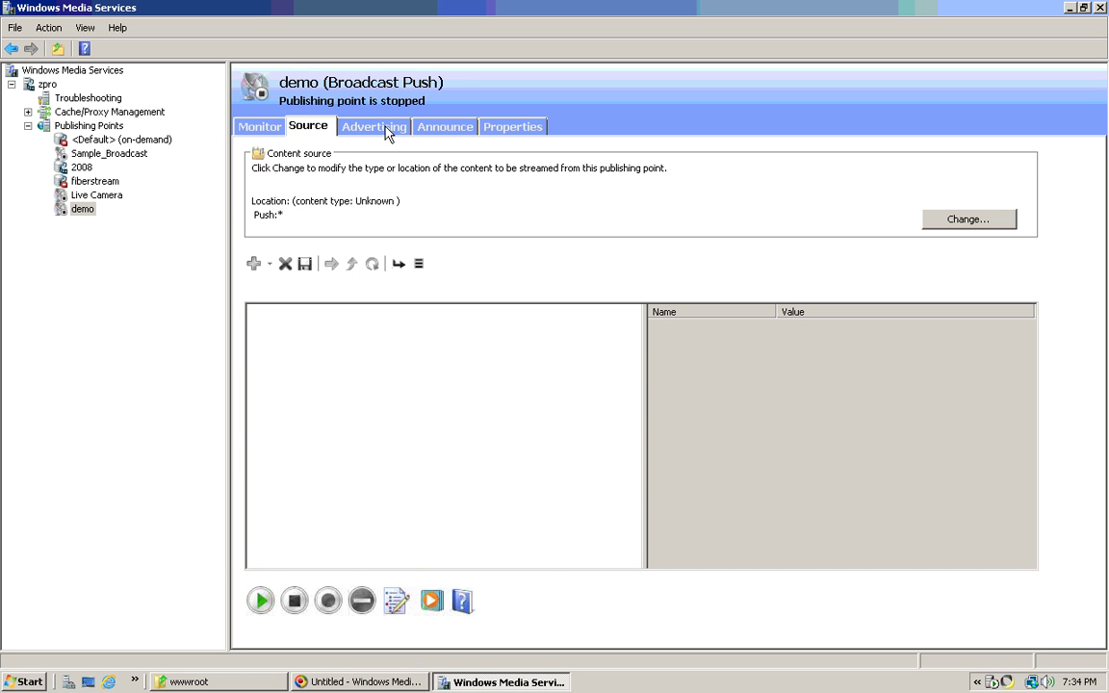
pyautogui.click(509, 129)
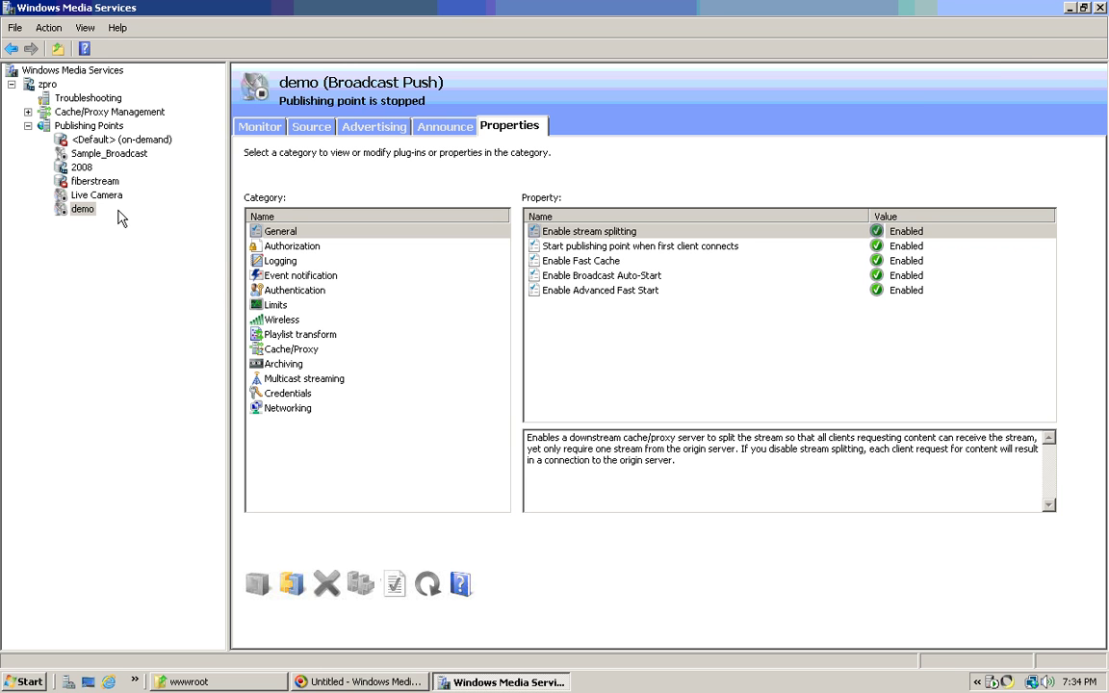
# - Enable the WMS WMI Event Handler for the demo publishing point
pyautogui.click(300, 248)
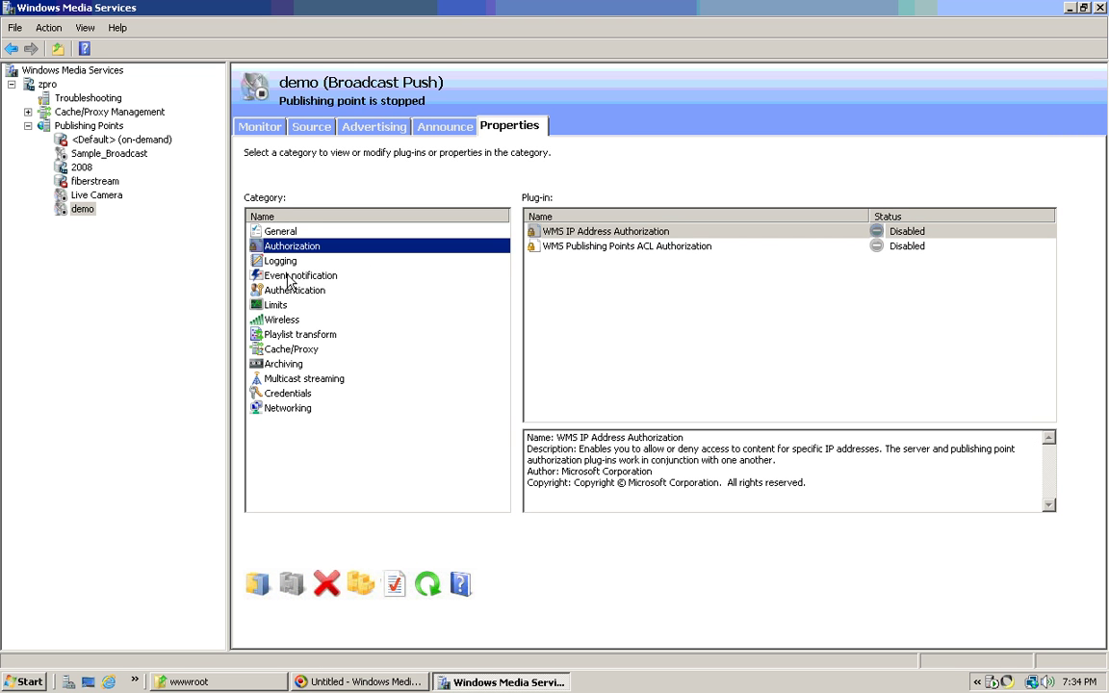
pyautogui.click(283, 262)
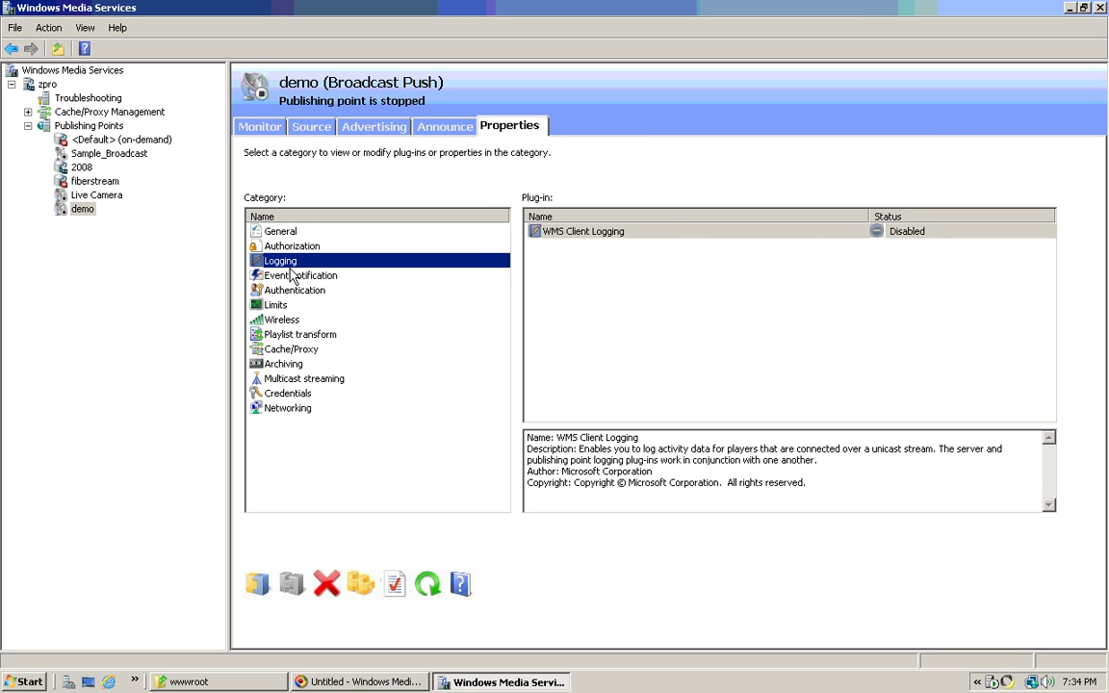
pyautogui.click(275, 245)
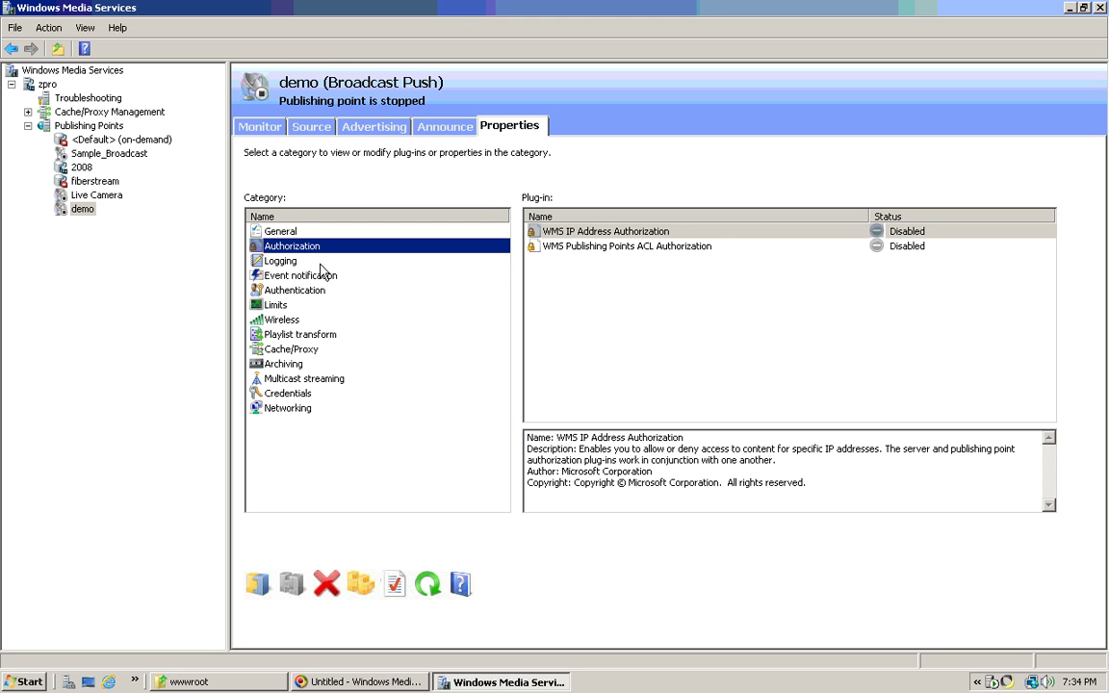
pyautogui.click(297, 277)
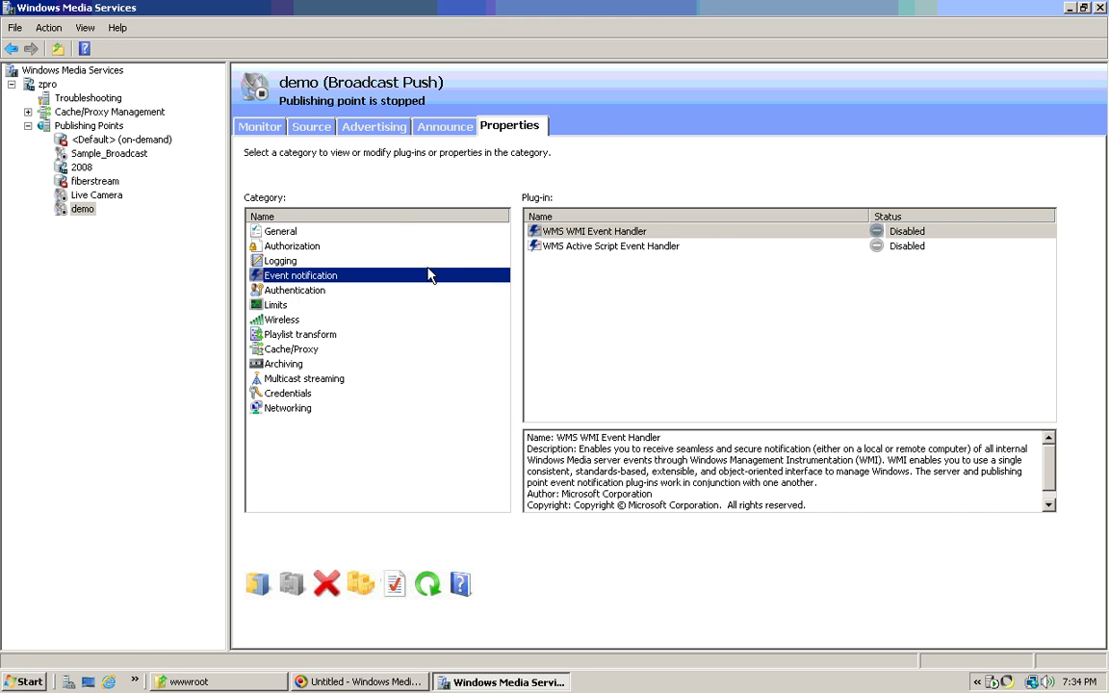
pyautogui.rightClick(601, 236)
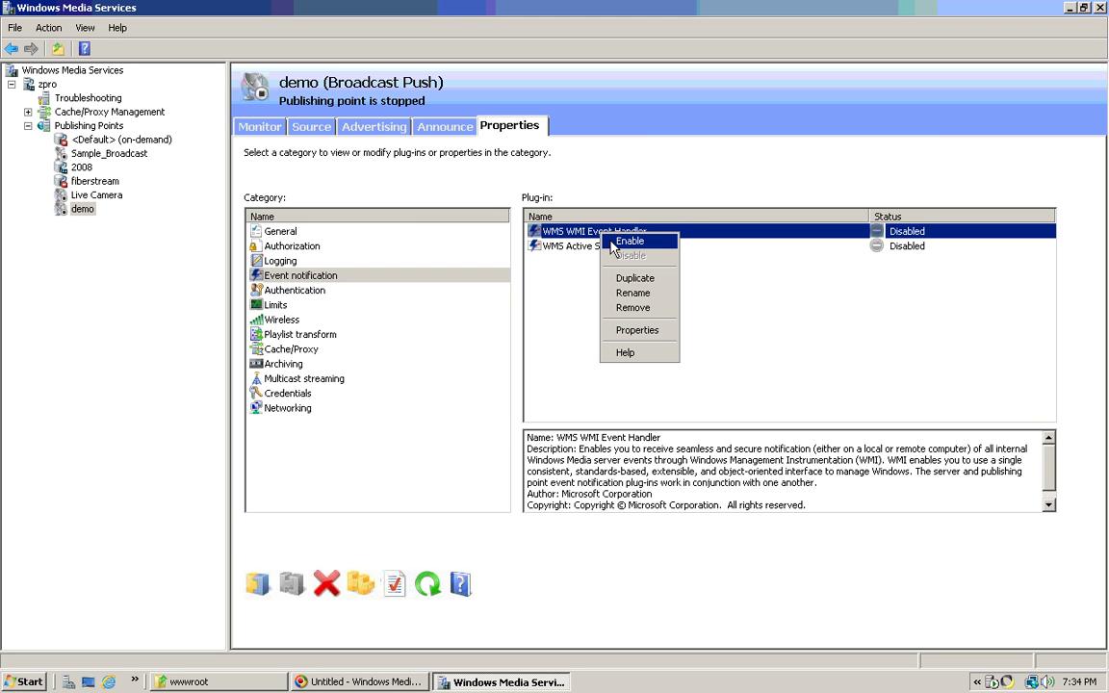
pyautogui.click(614, 243)
# - Enable WMS Anonymous User and WMS Negotiate Authentication for demo
pyautogui.click(284, 291)
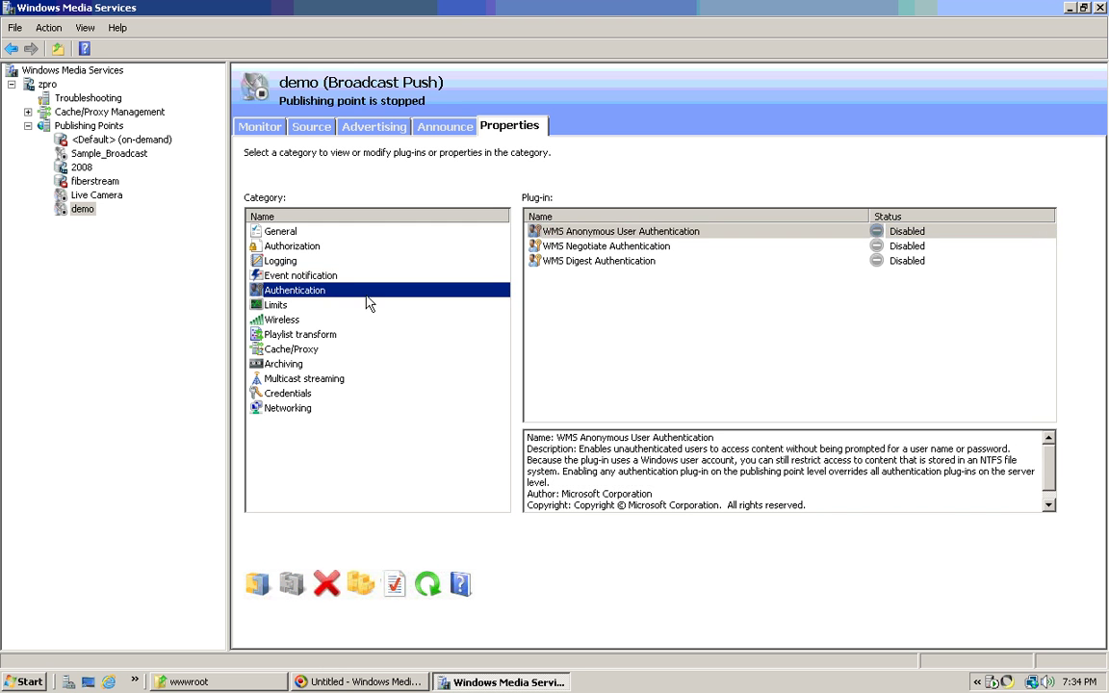
pyautogui.rightClick(664, 236)
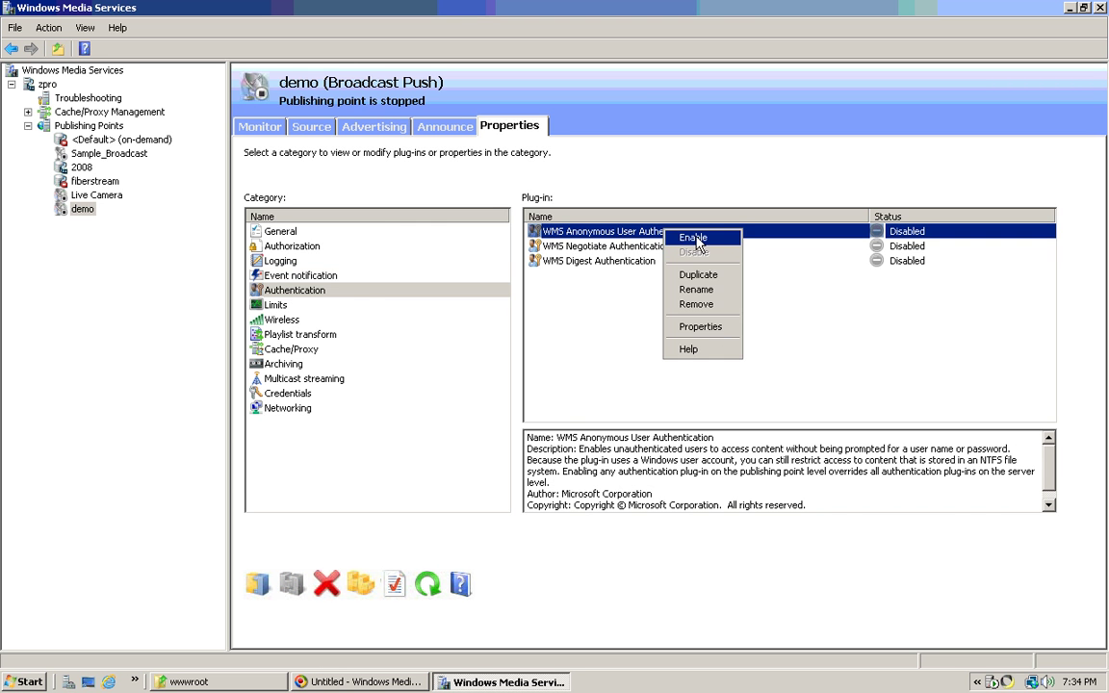
pyautogui.click(691, 240)
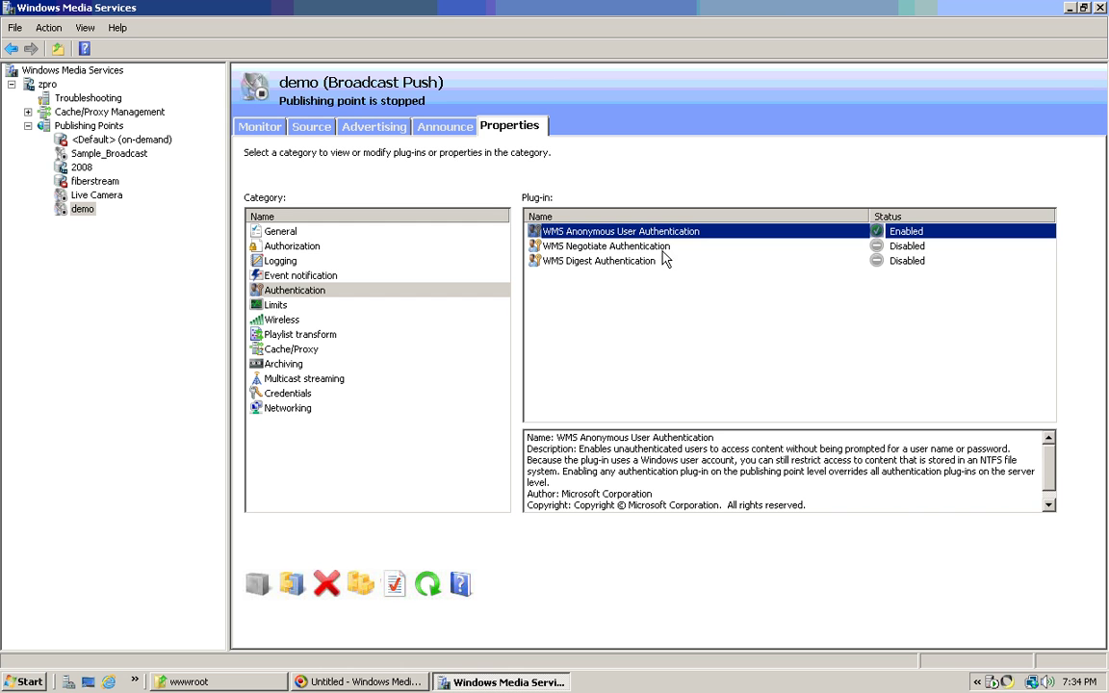
pyautogui.rightClick(604, 246)
pyautogui.click(647, 255)
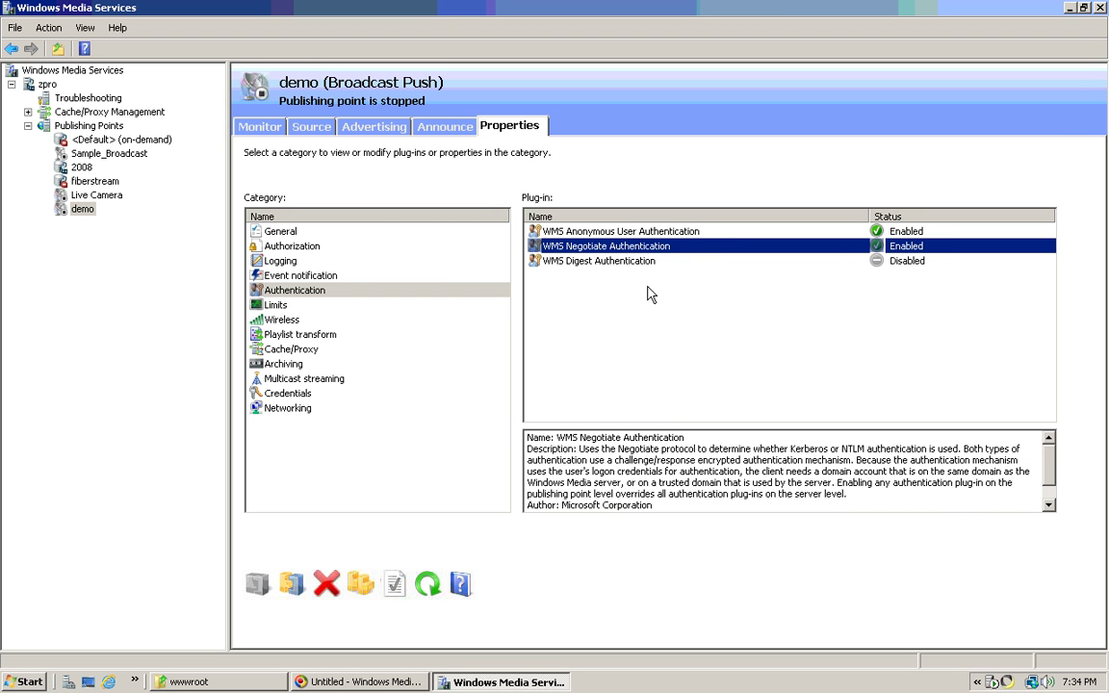
pyautogui.click(278, 306)
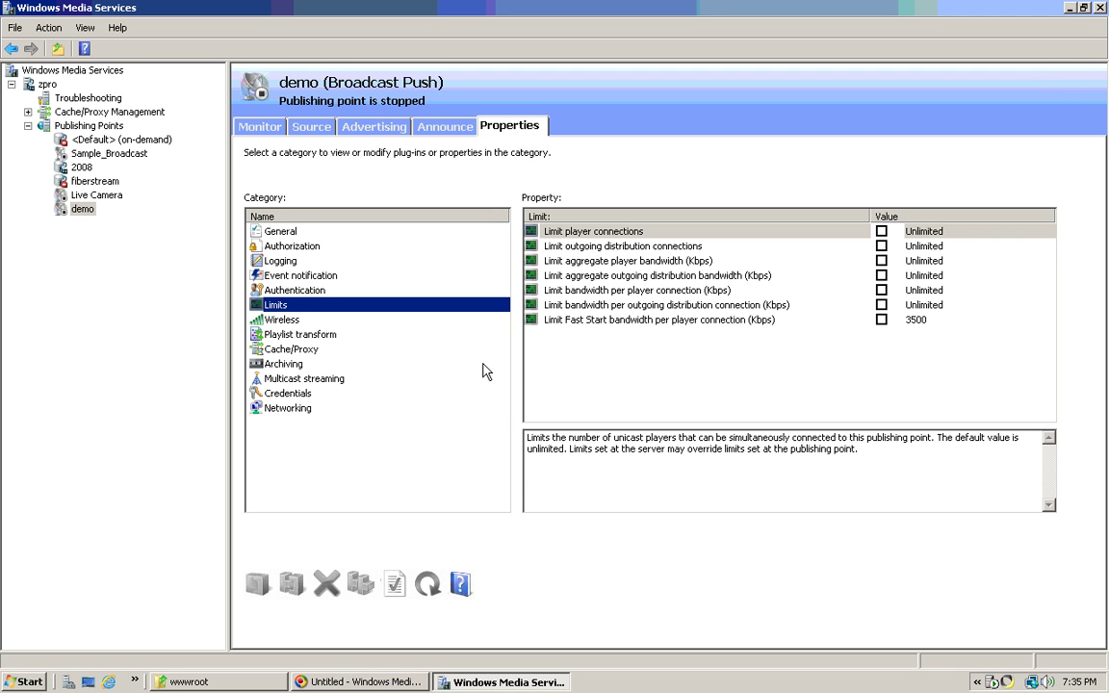
# - Limit outgoing distribution connections and enable forward error correction under Wireless
pyautogui.click(882, 246)
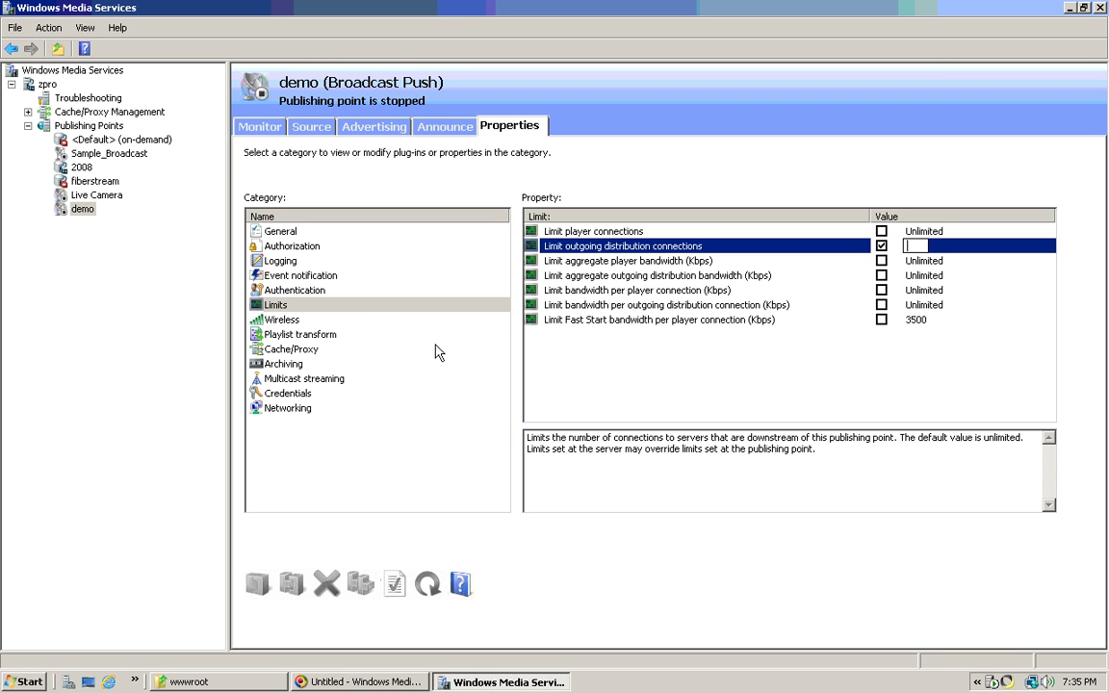
pyautogui.click(279, 321)
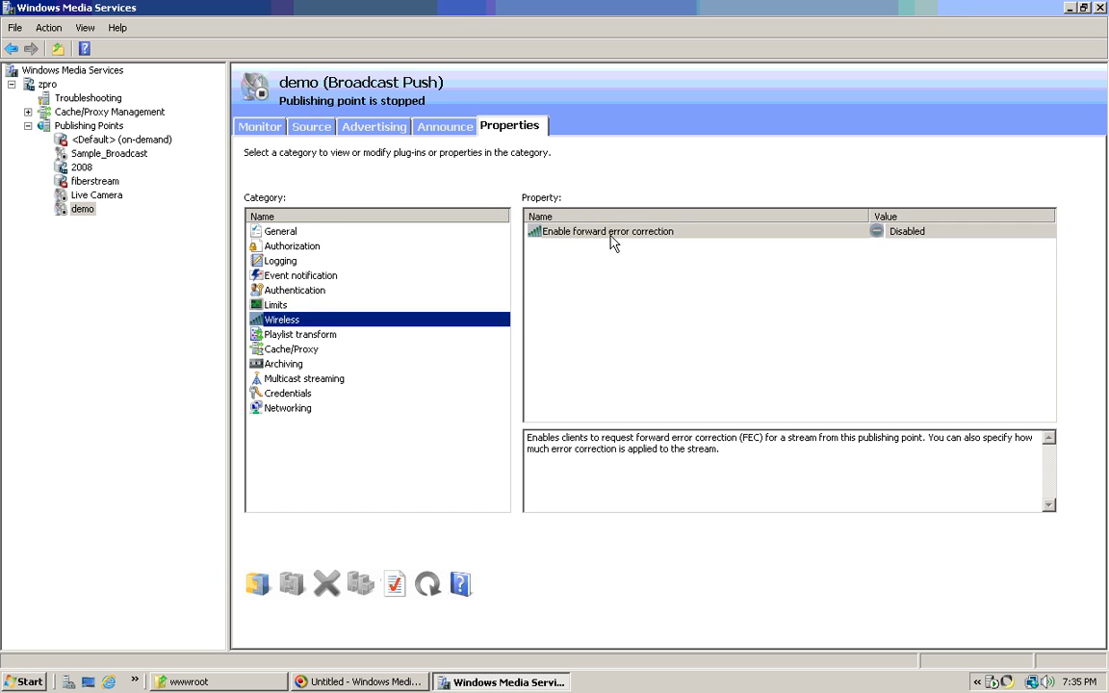
pyautogui.rightClick(577, 229)
pyautogui.click(597, 240)
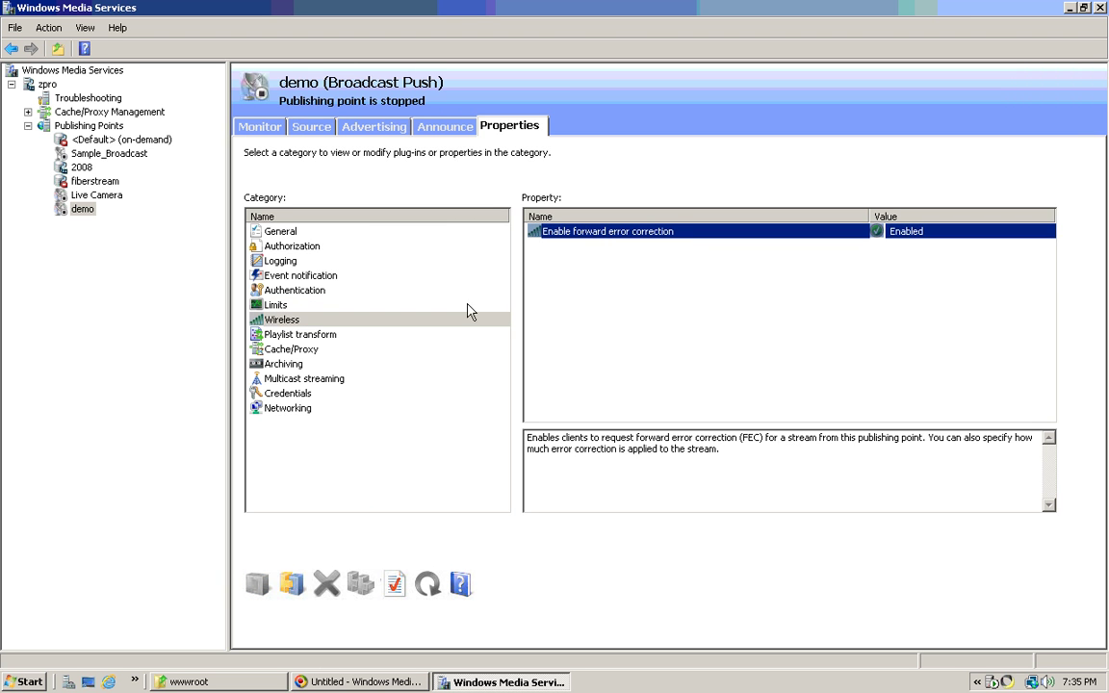
# - Set demo's stream splitting expiration to Never Expire
pyautogui.click(296, 334)
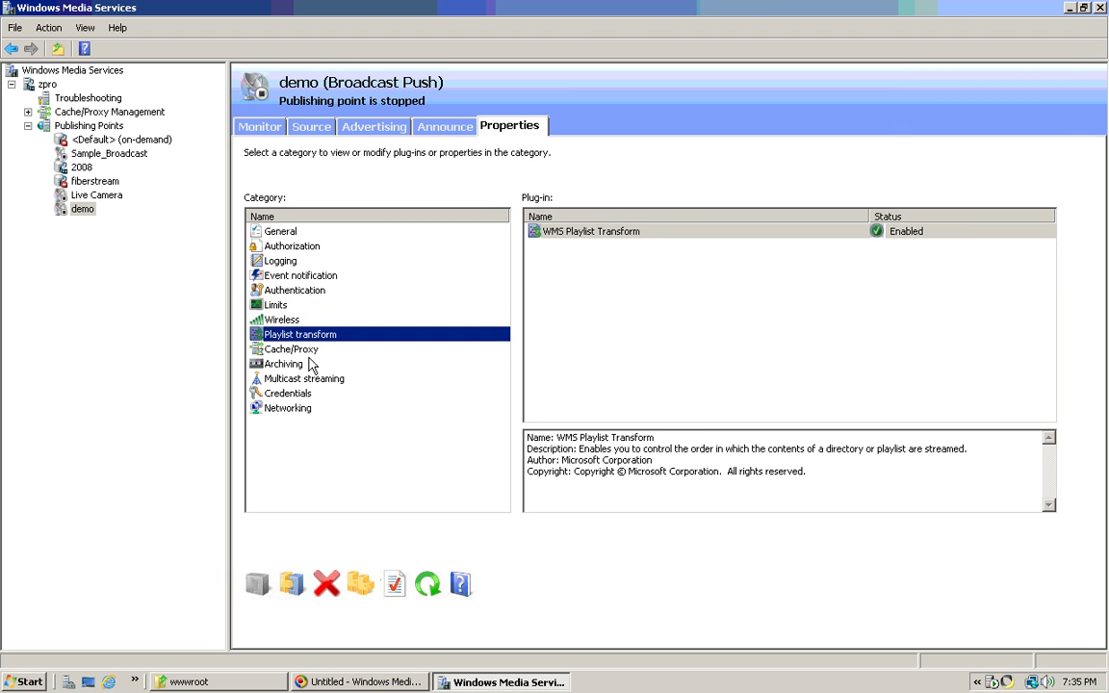
pyautogui.click(304, 350)
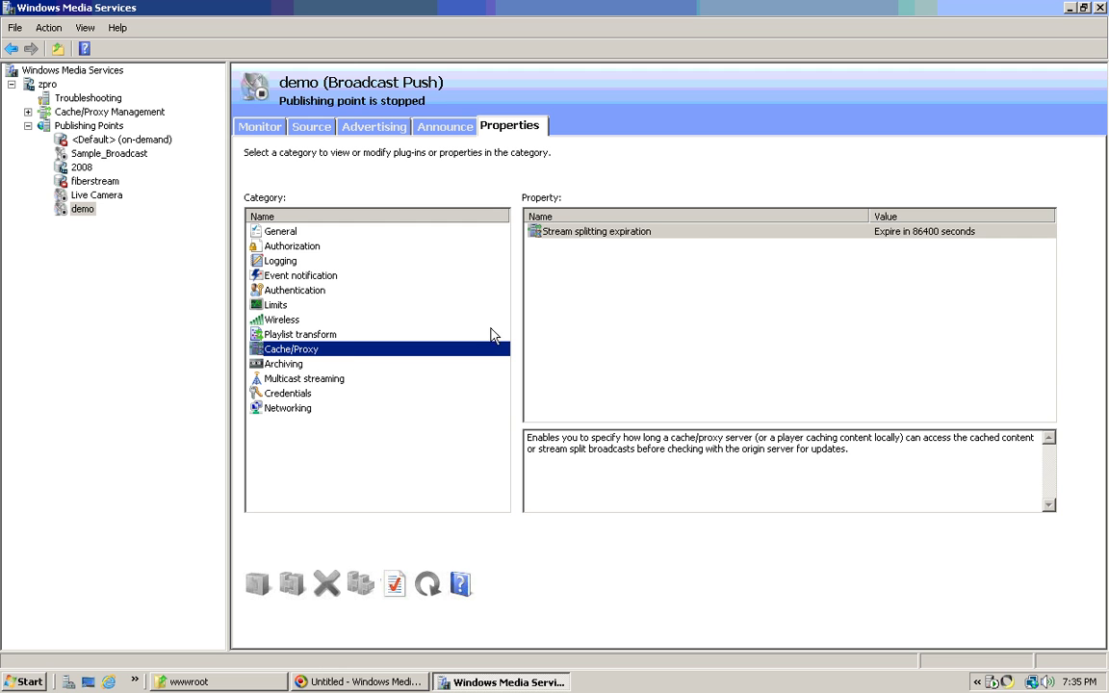
pyautogui.rightClick(717, 232)
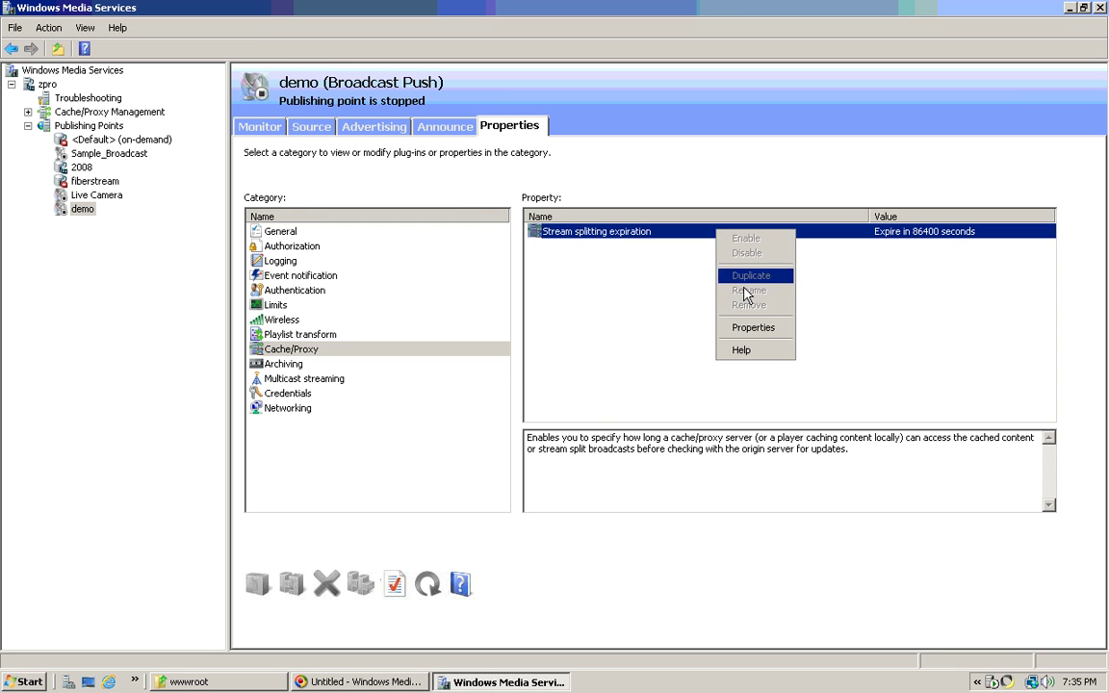
pyautogui.click(761, 330)
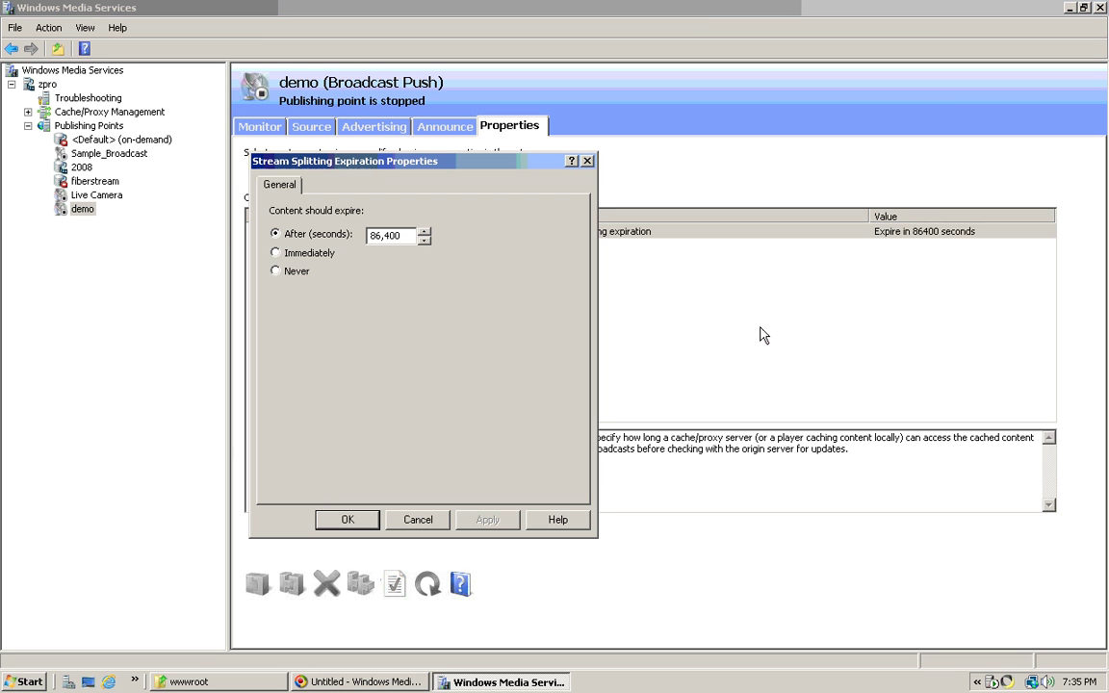
pyautogui.click(276, 272)
pyautogui.click(497, 525)
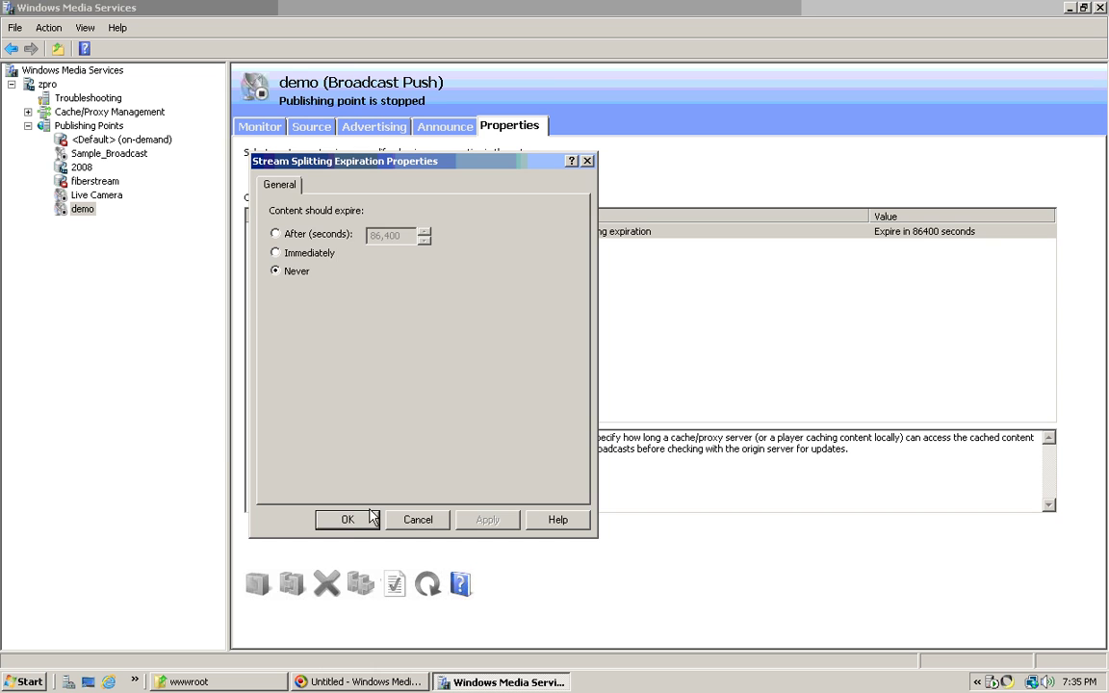
pyautogui.click(349, 519)
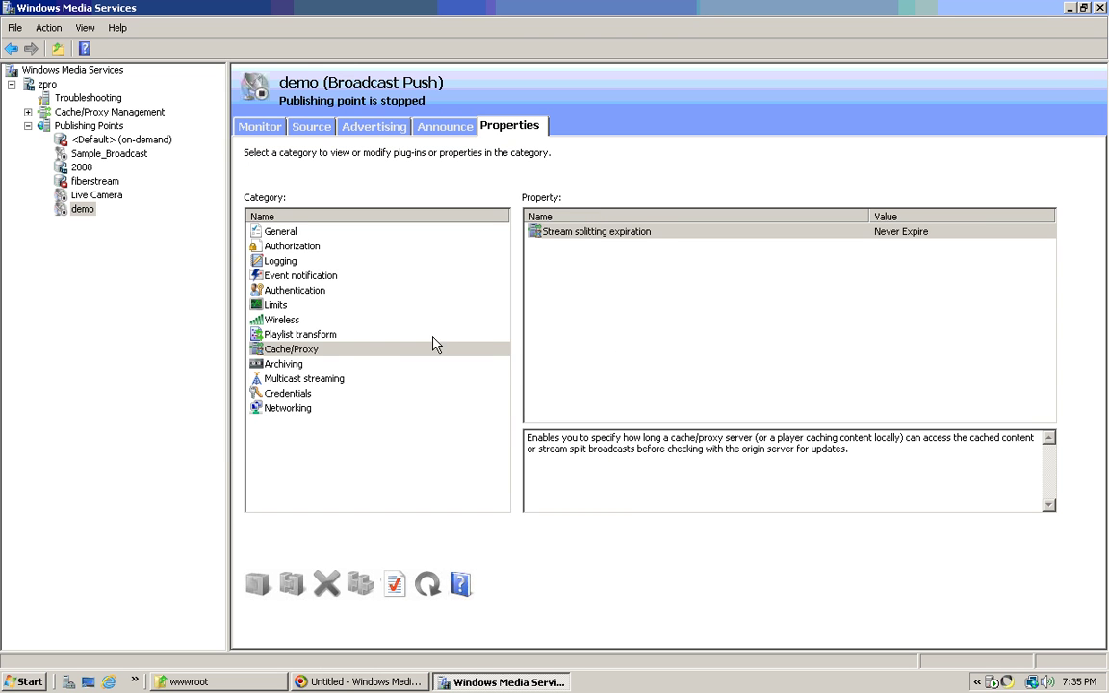
# - Review demo's Archiving and Multicast streaming plug-ins
pyautogui.click(289, 365)
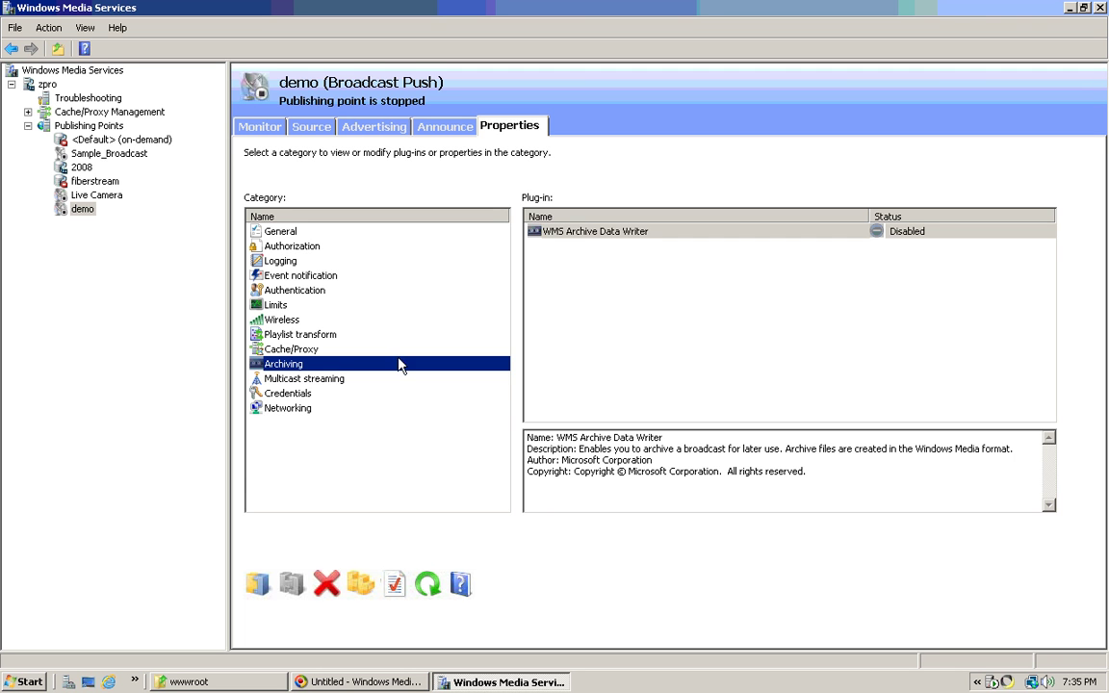
pyautogui.click(334, 381)
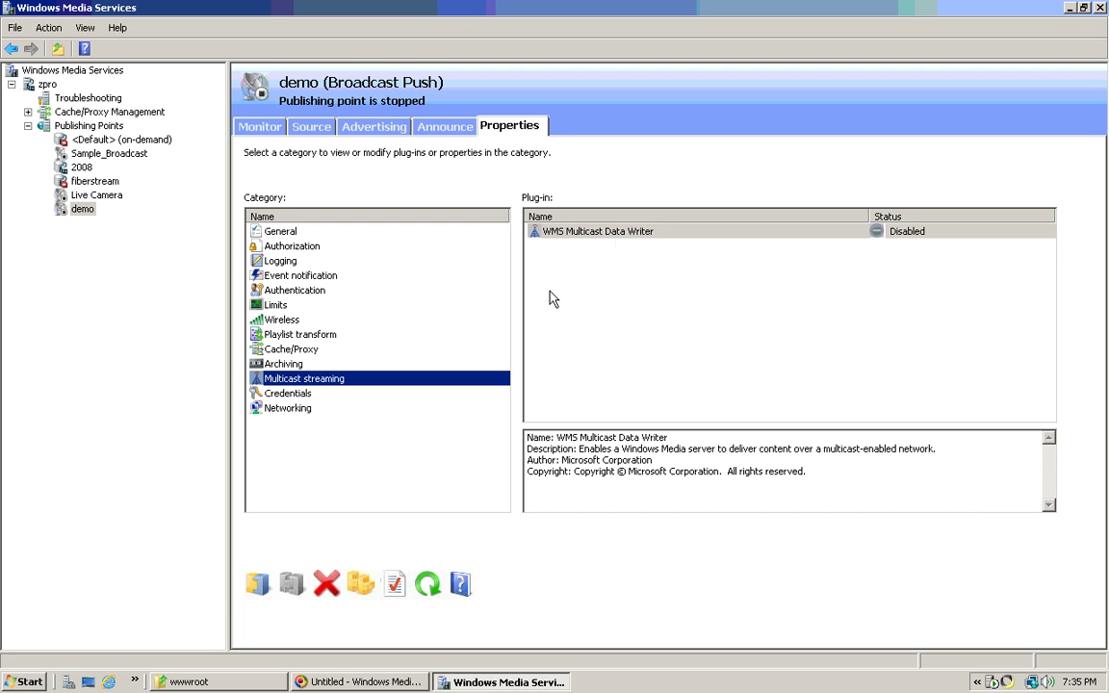
pyautogui.click(270, 394)
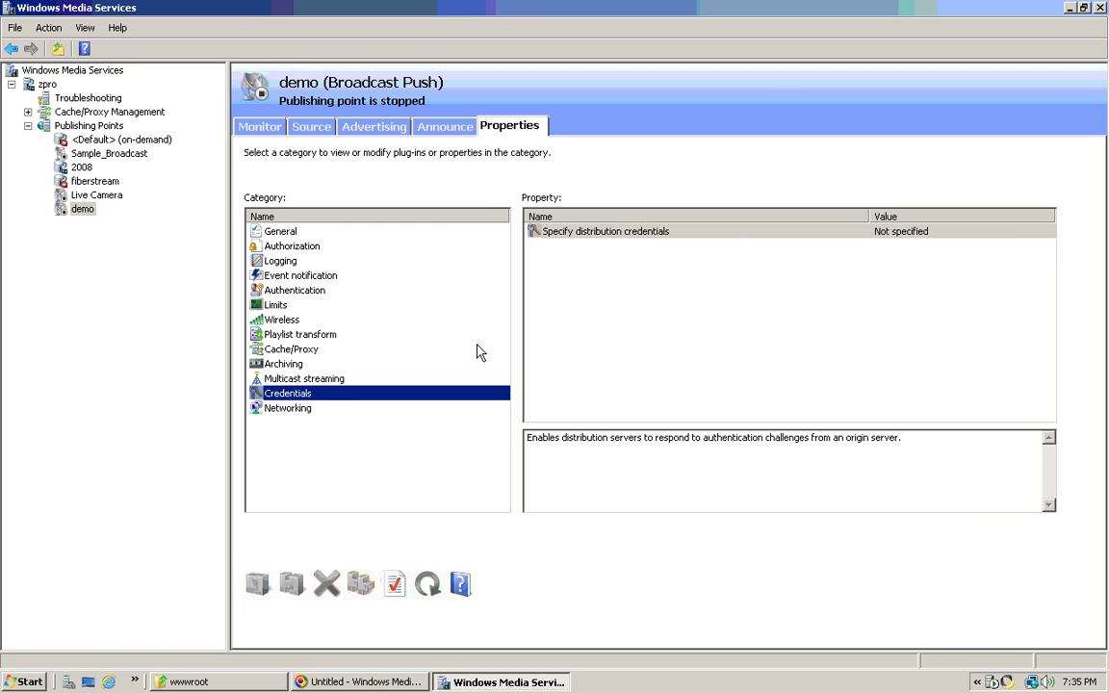
# - Specify demo's distribution credentials with a user name and the account password, confirmed
pyautogui.rightClick(730, 238)
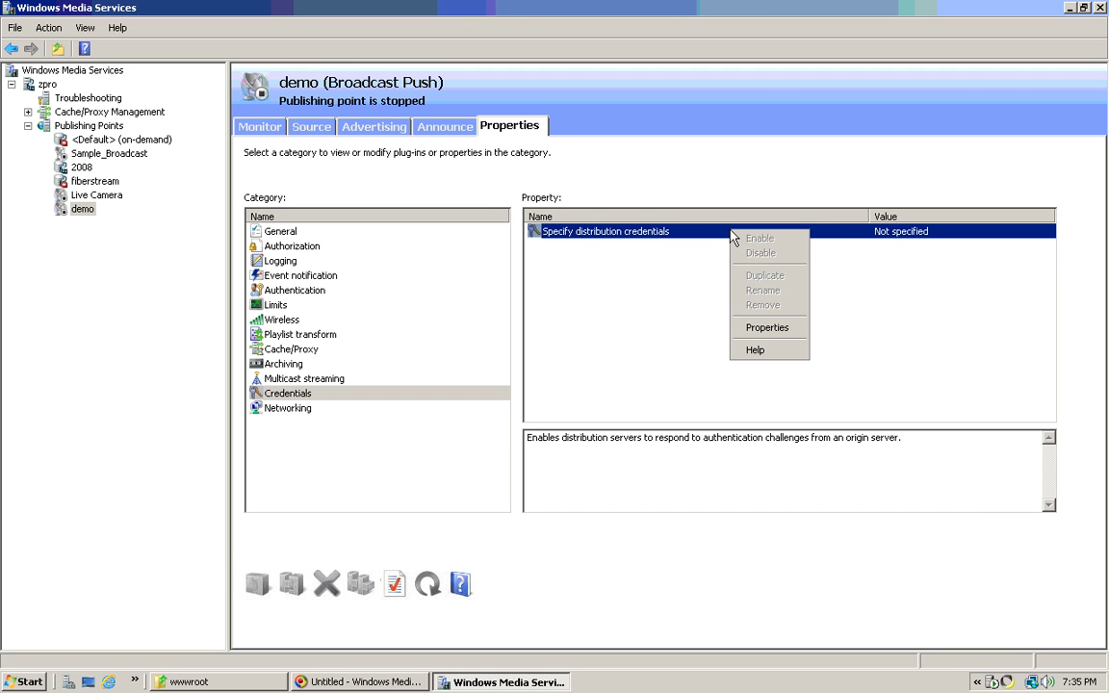
pyautogui.click(765, 328)
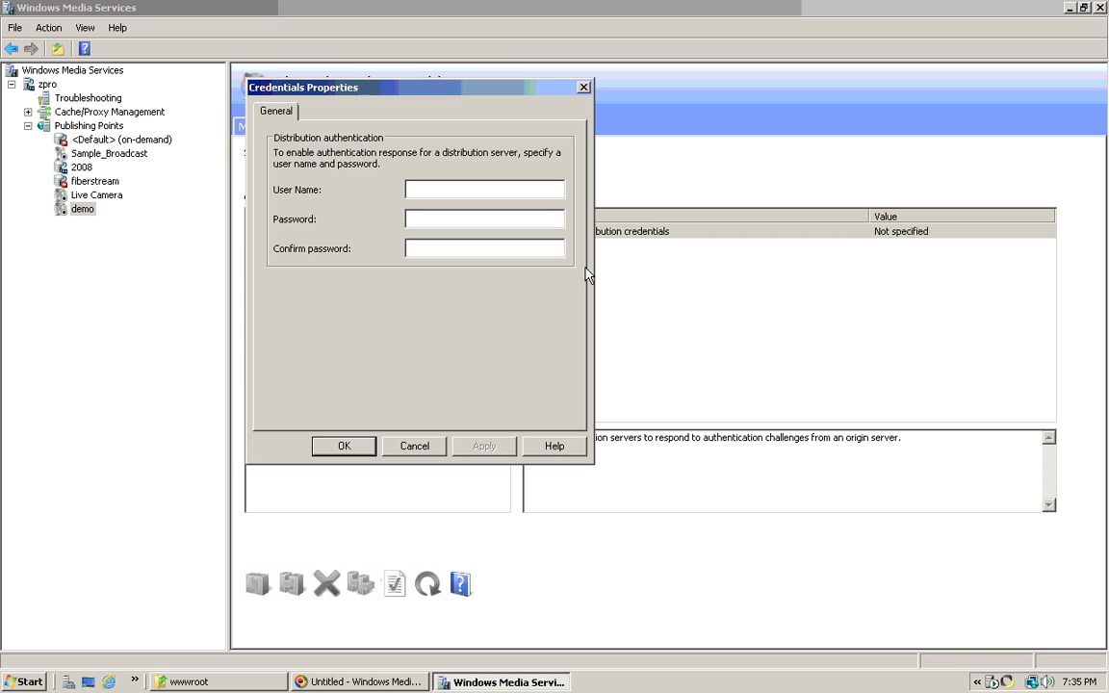
pyautogui.press('Tab')
pyautogui.write('•••••••••••••')
pyautogui.press('Tab')
pyautogui.write('•••••••••••••')
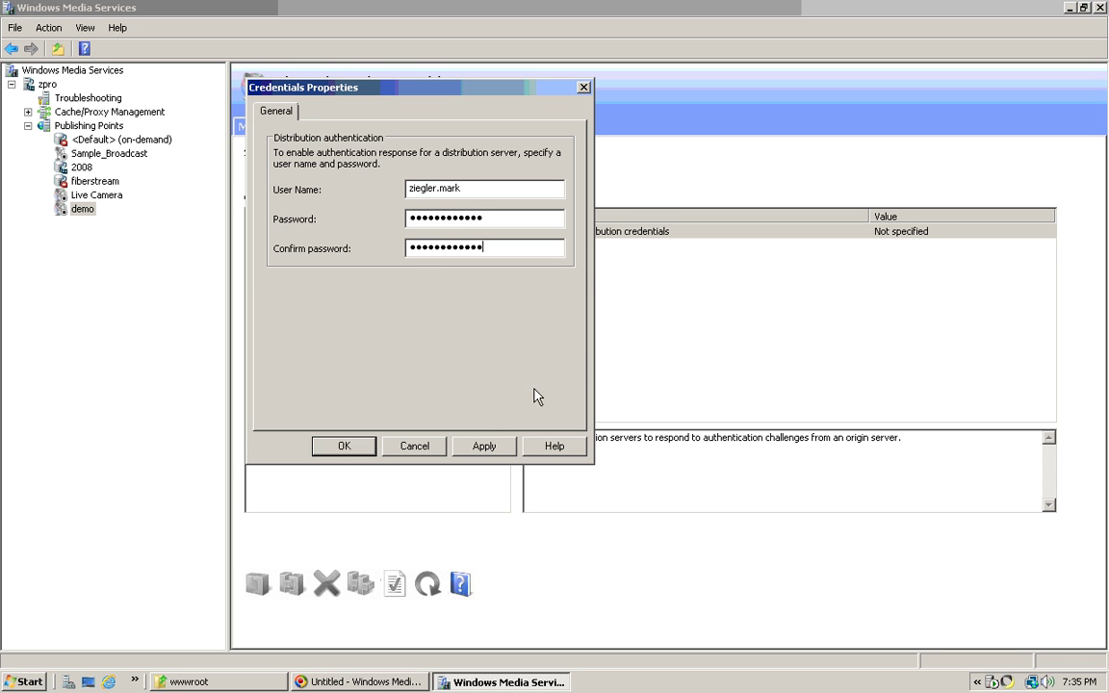
pyautogui.click(480, 446)
pyautogui.click(356, 451)
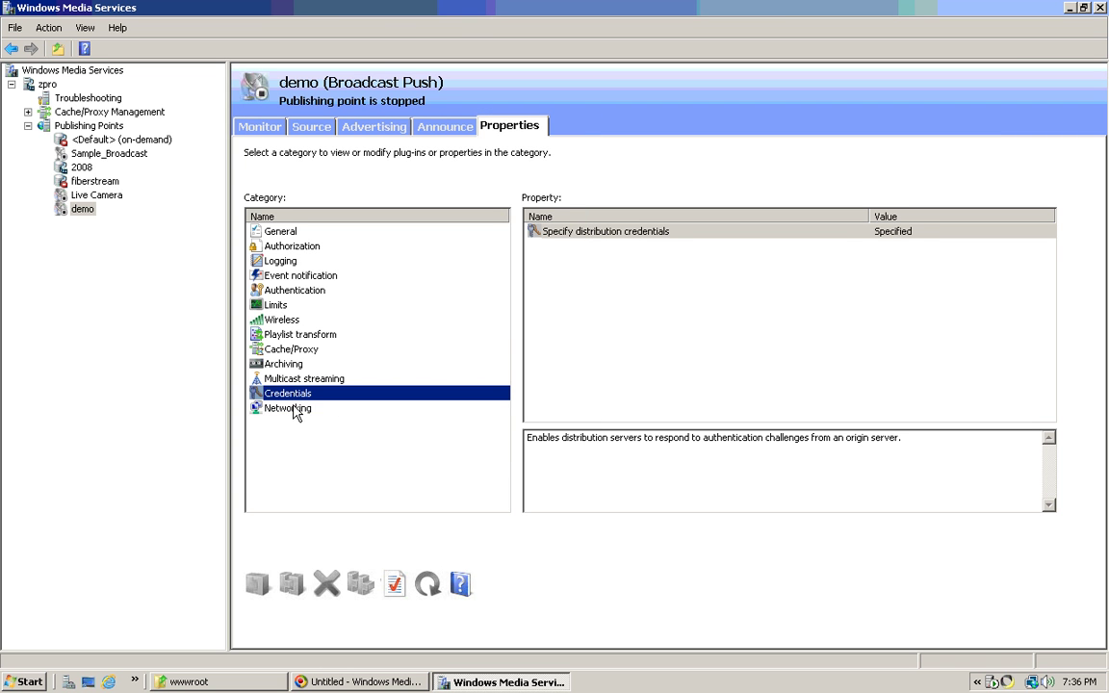
pyautogui.click(296, 409)
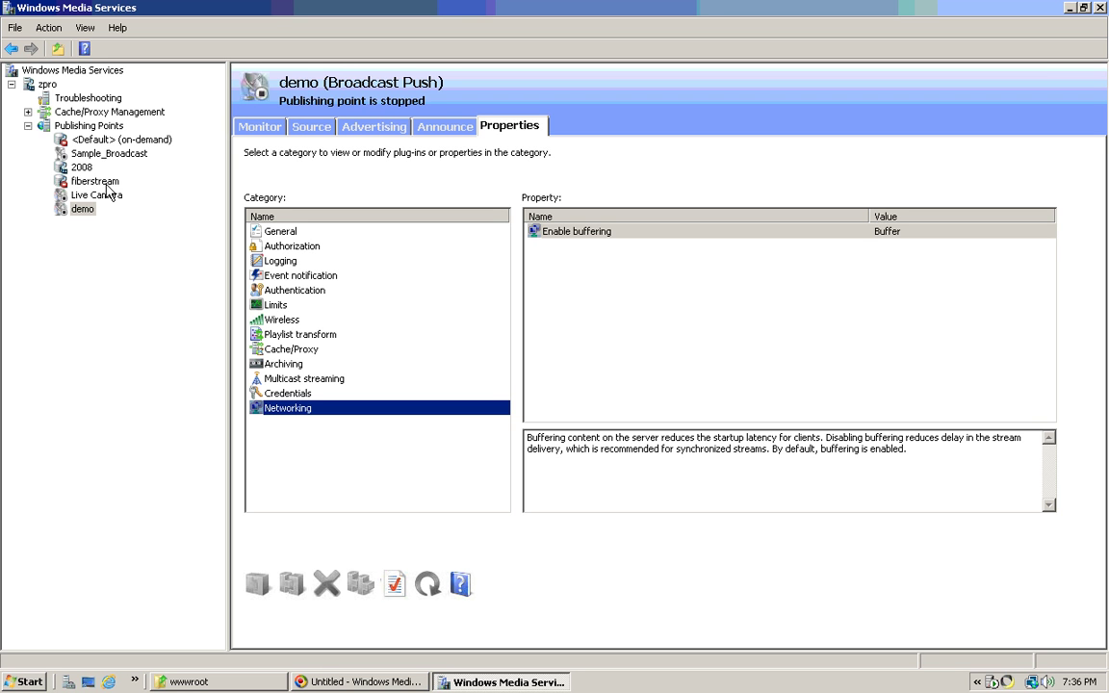
# - Show the Publishing Points summary listing demo as a stopped Push:* broadcast
pyautogui.click(89, 127)
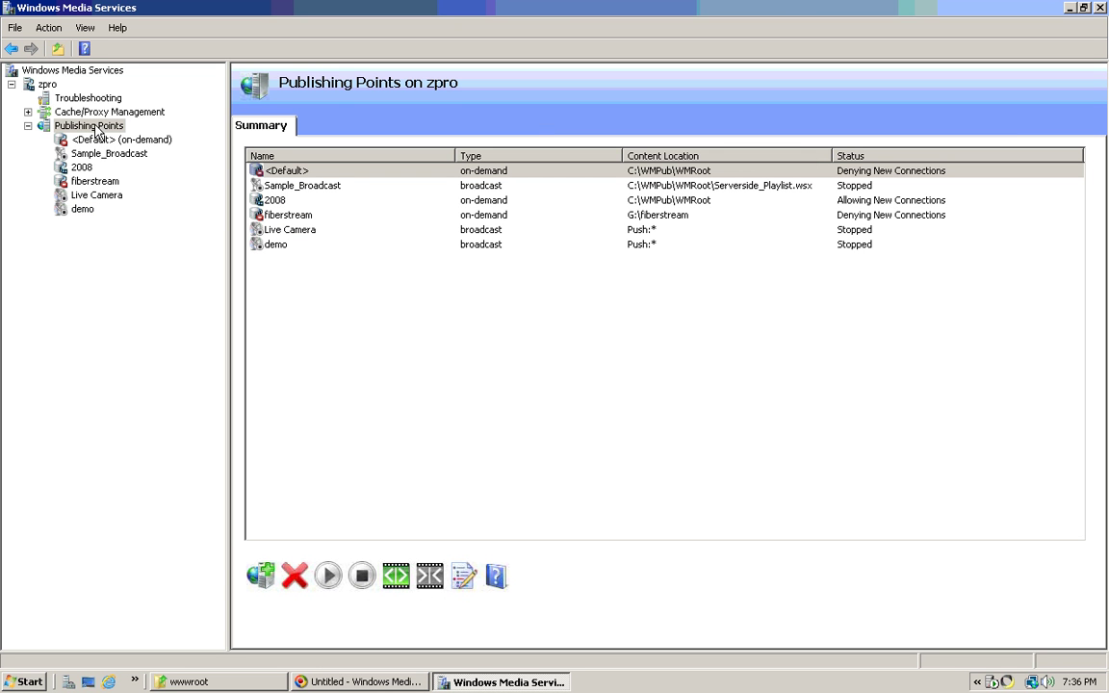
# - Add publishing point 'demo2' via advanced settings with content location Push:* and Encoder (push) type
pyautogui.rightClick(97, 131)
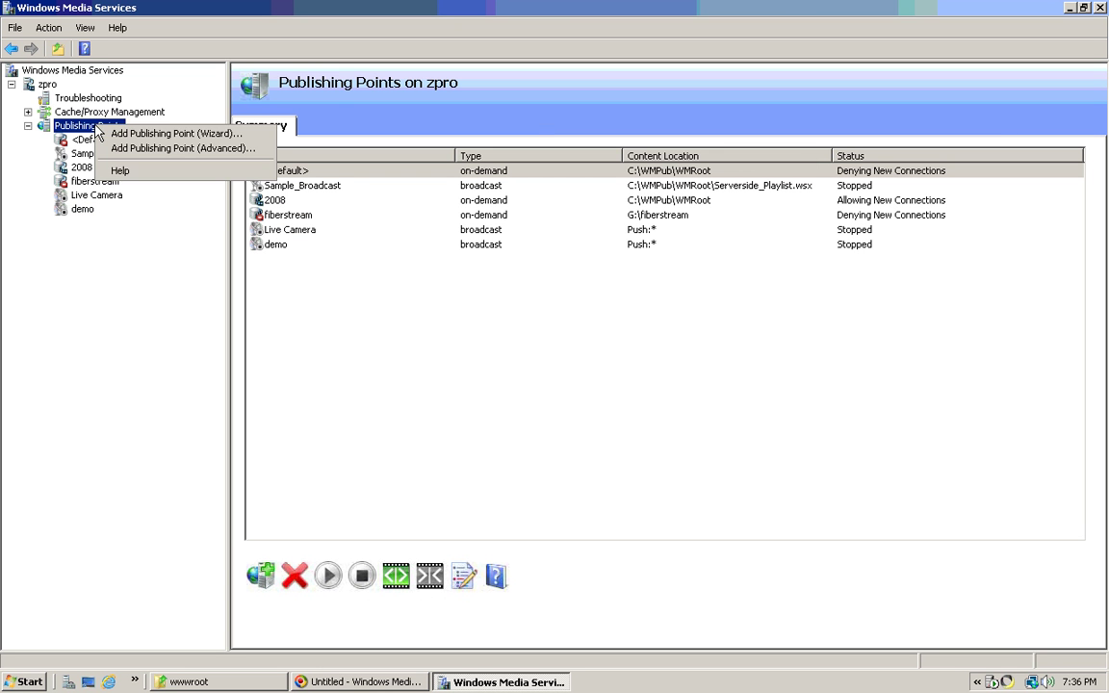
pyautogui.click(143, 149)
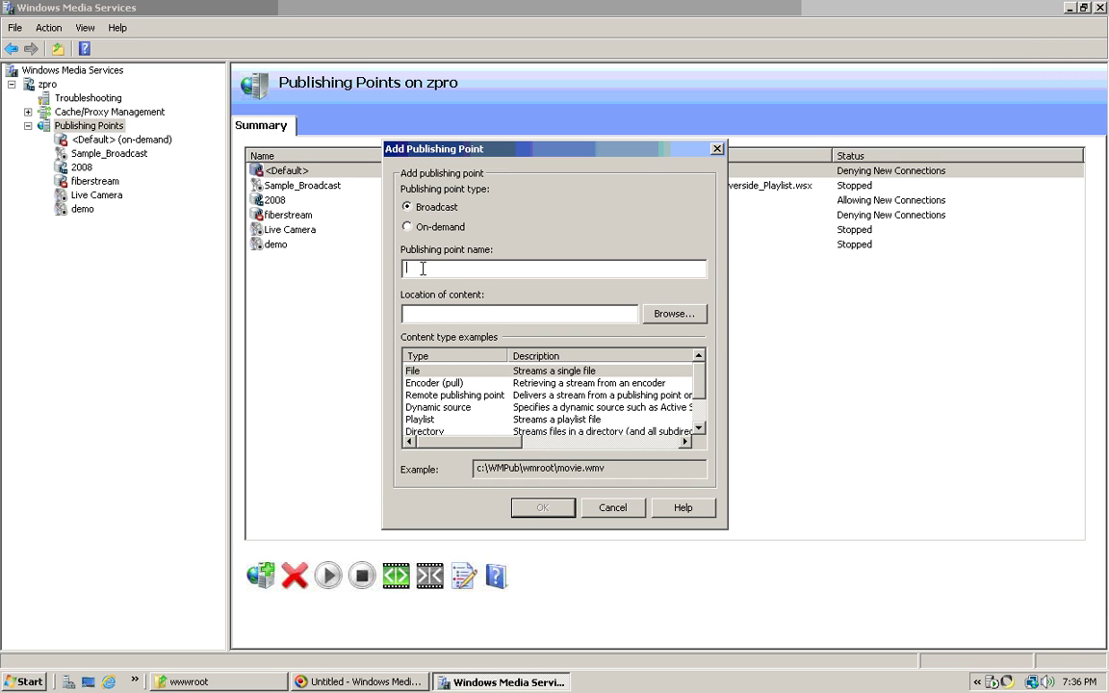
pyautogui.write('de')
pyautogui.write('mo2')
pyautogui.write('Push')
pyautogui.write(':*')
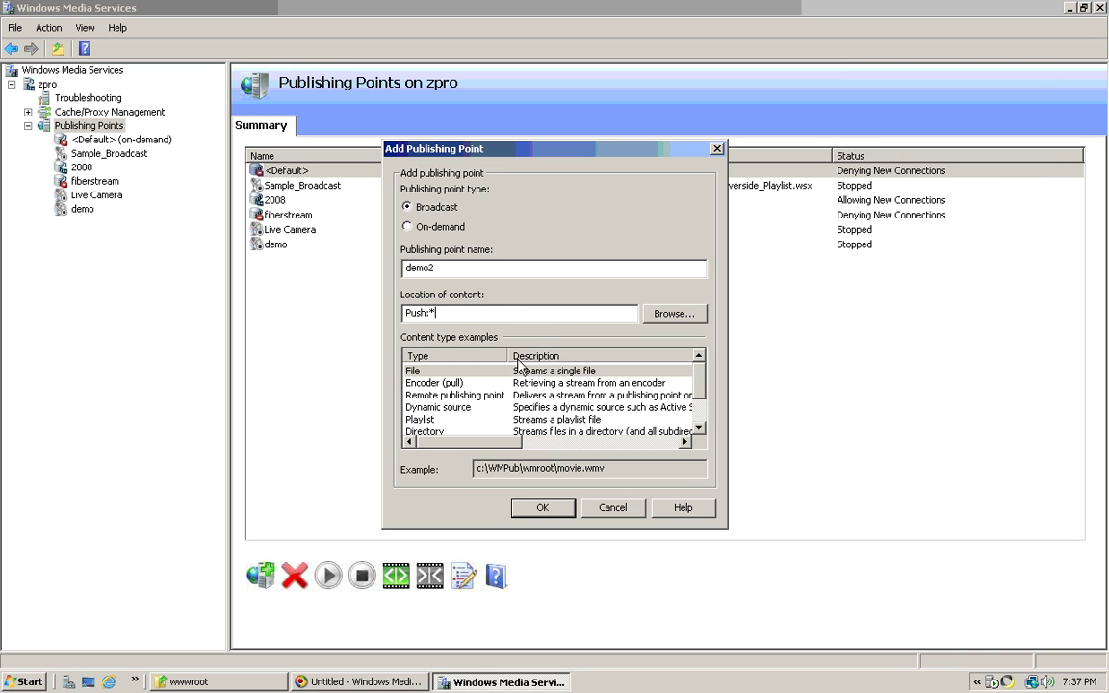
pyautogui.scroll(-3, 481, 424)
pyautogui.click(445, 409)
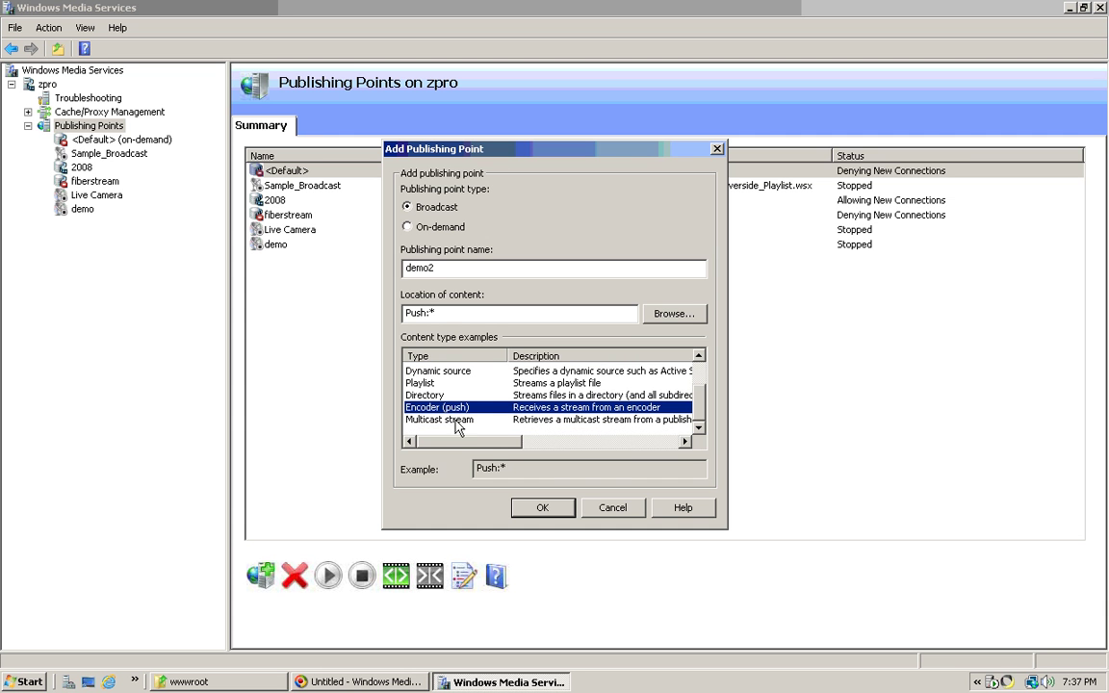
pyautogui.click(539, 510)
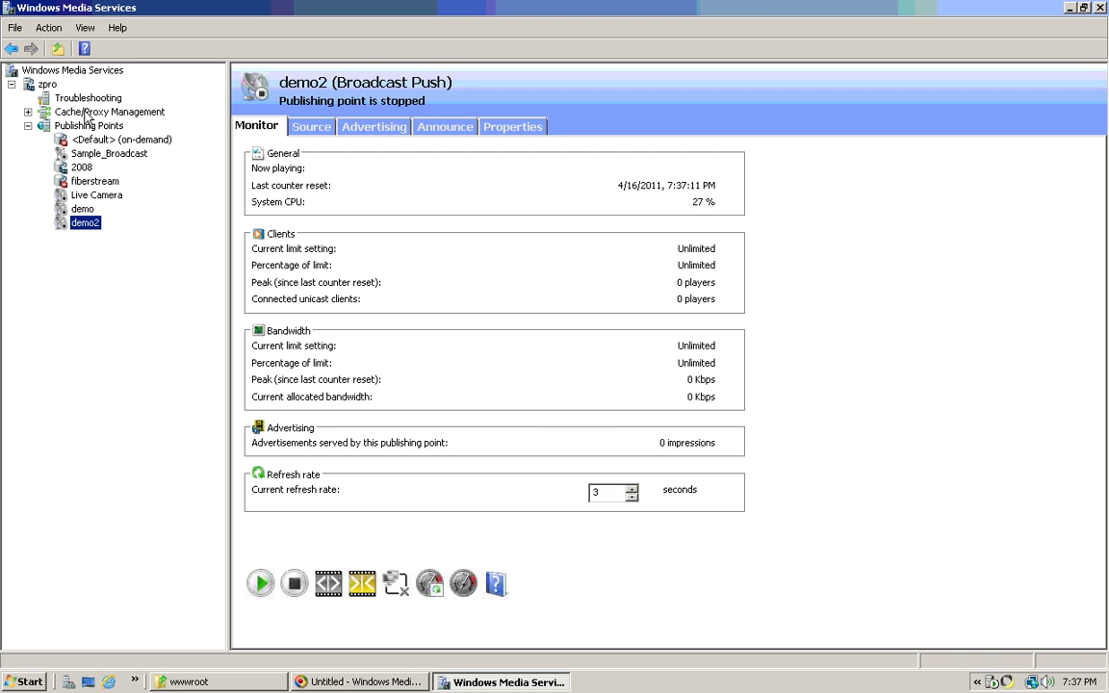
# - Check that zpro's HTTP control protocol plug-in uses port 8088
pyautogui.click(46, 85)
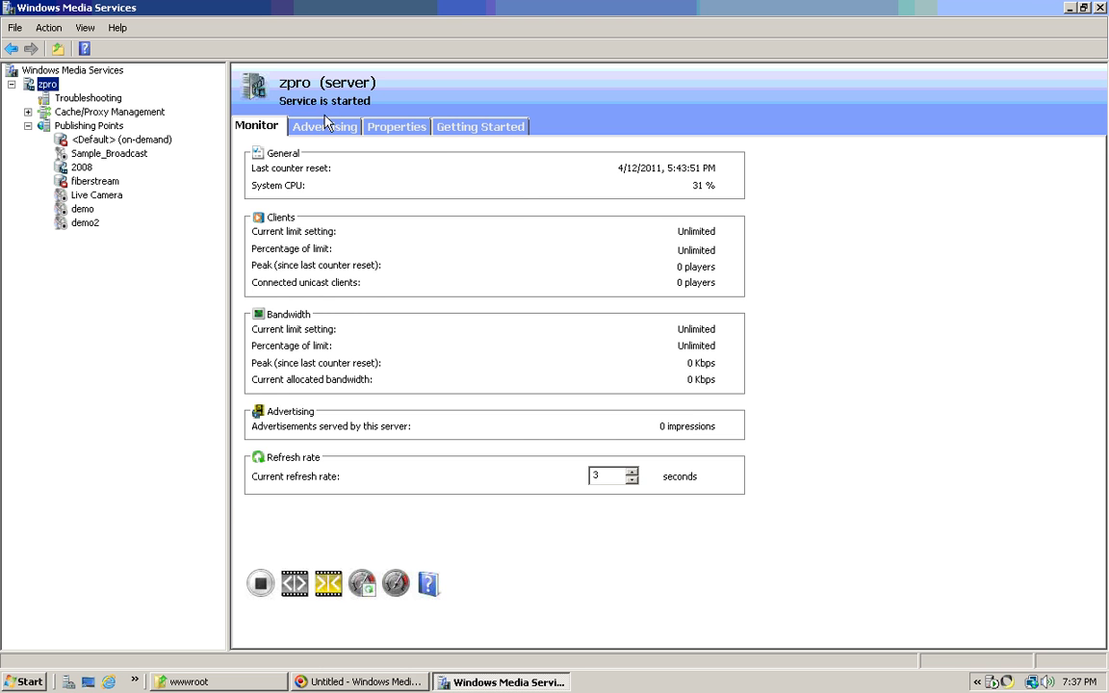
pyautogui.click(391, 130)
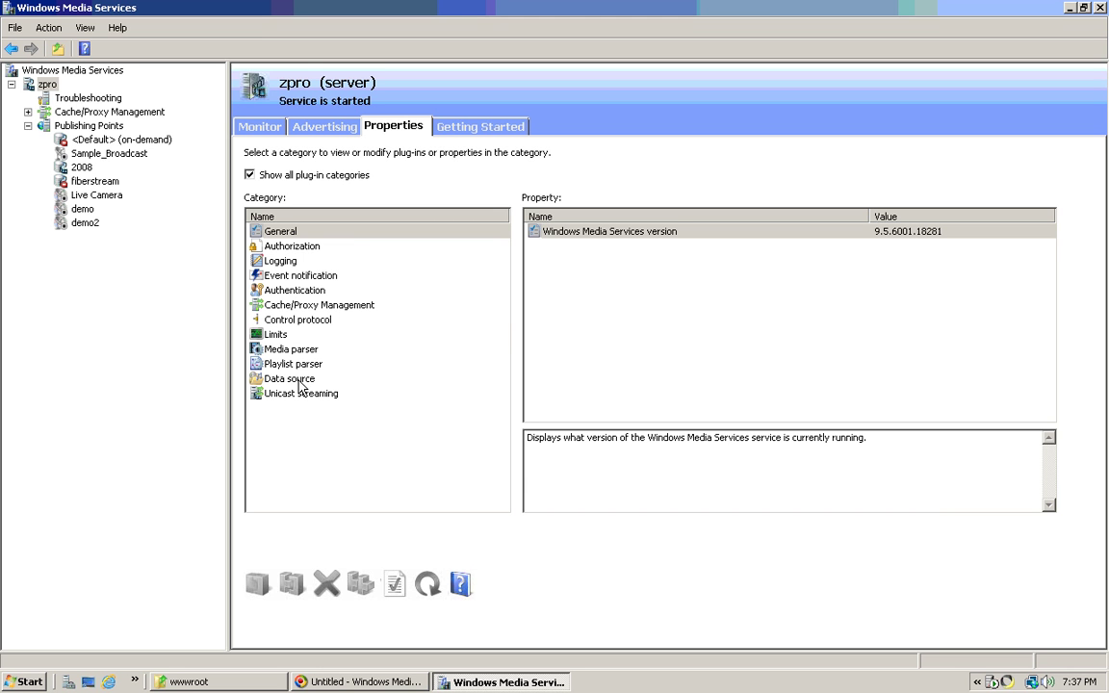
pyautogui.click(315, 322)
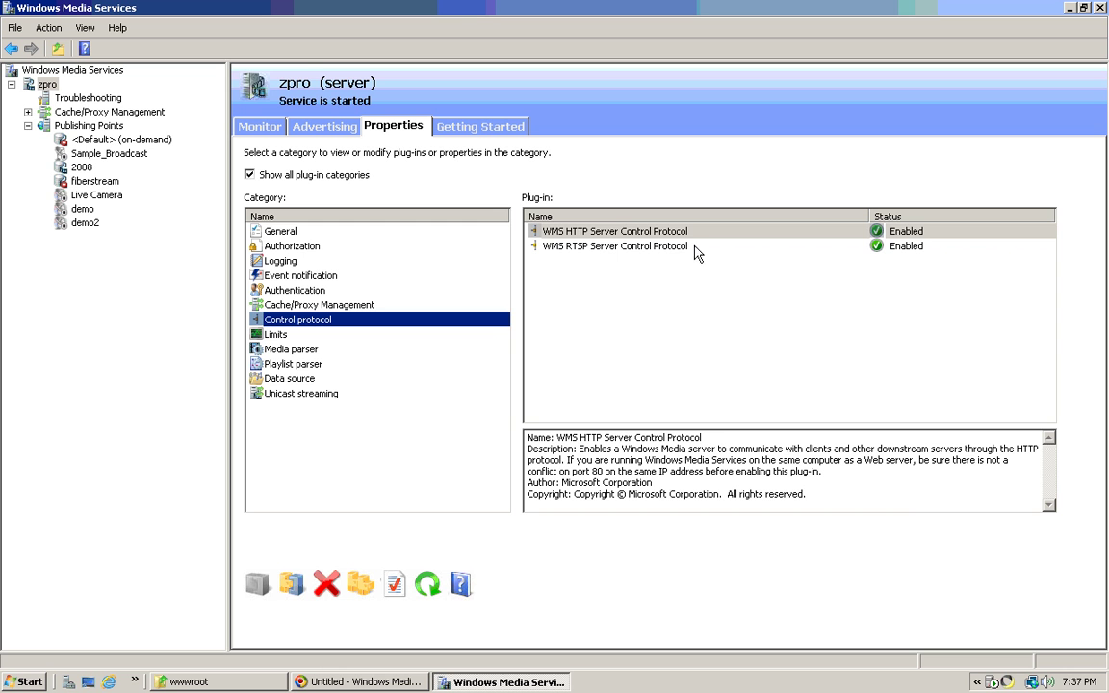
pyautogui.rightClick(688, 234)
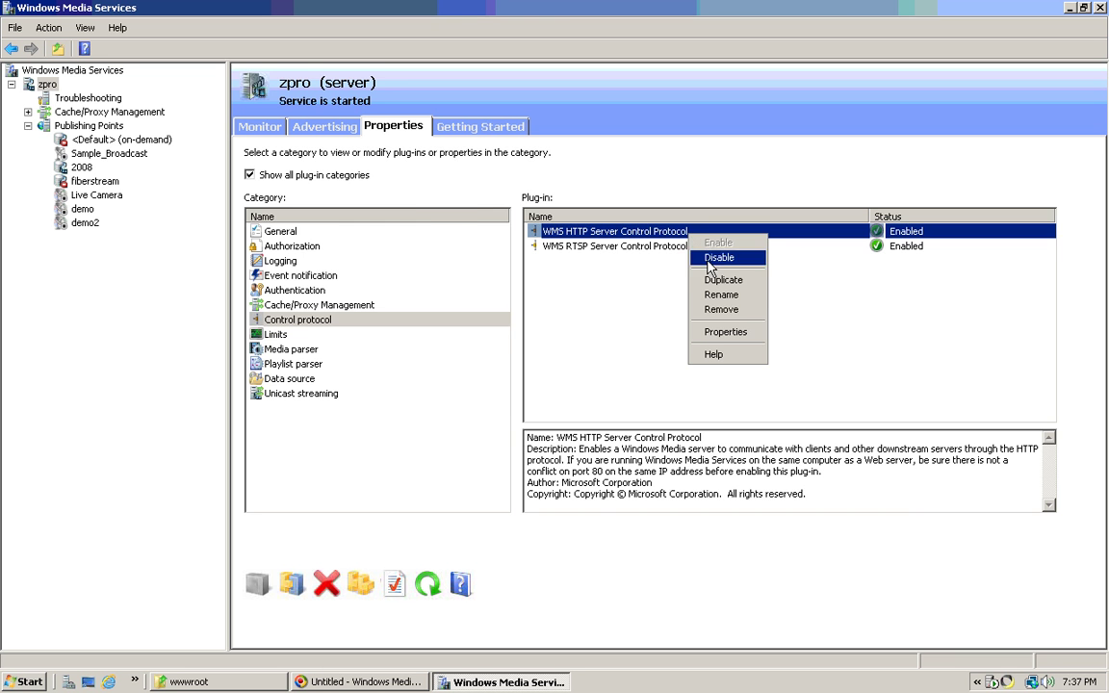
pyautogui.click(725, 332)
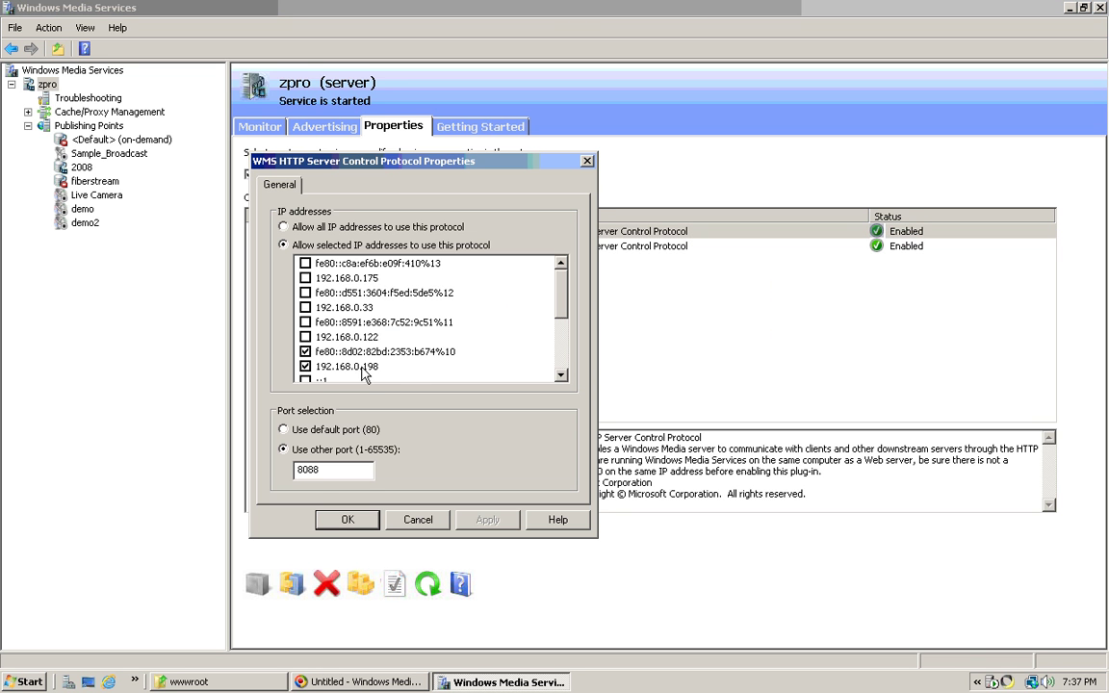
pyautogui.click(348, 519)
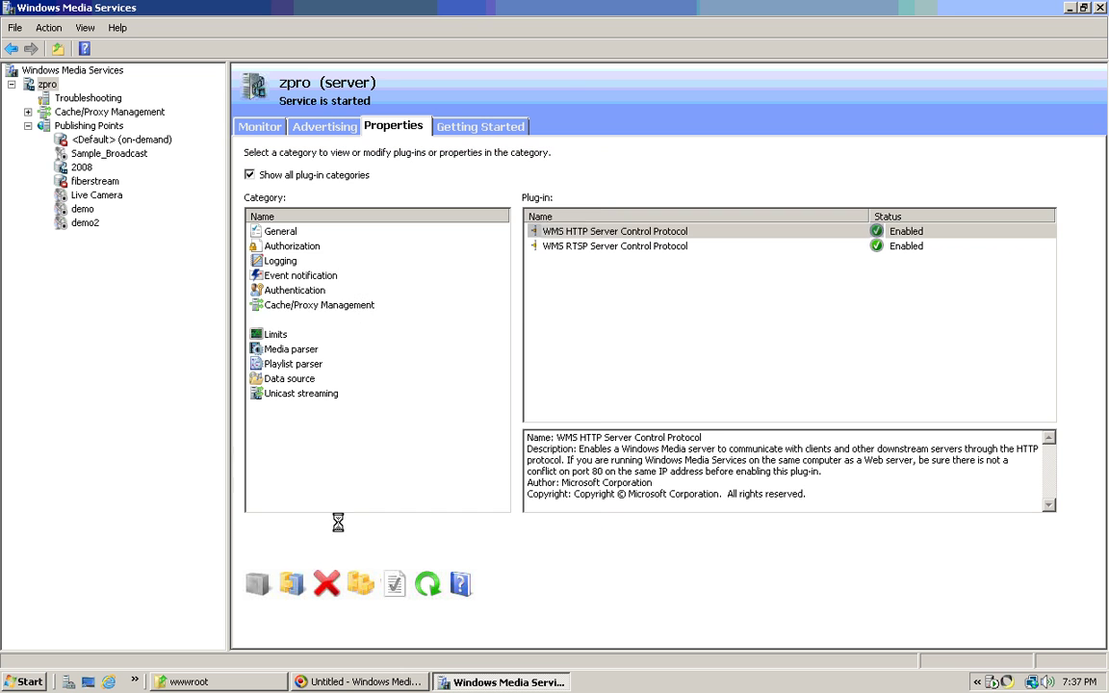
# - Confirm the RTSP control protocol plug-in stays on default port 554
pyautogui.rightClick(632, 246)
pyautogui.click(674, 344)
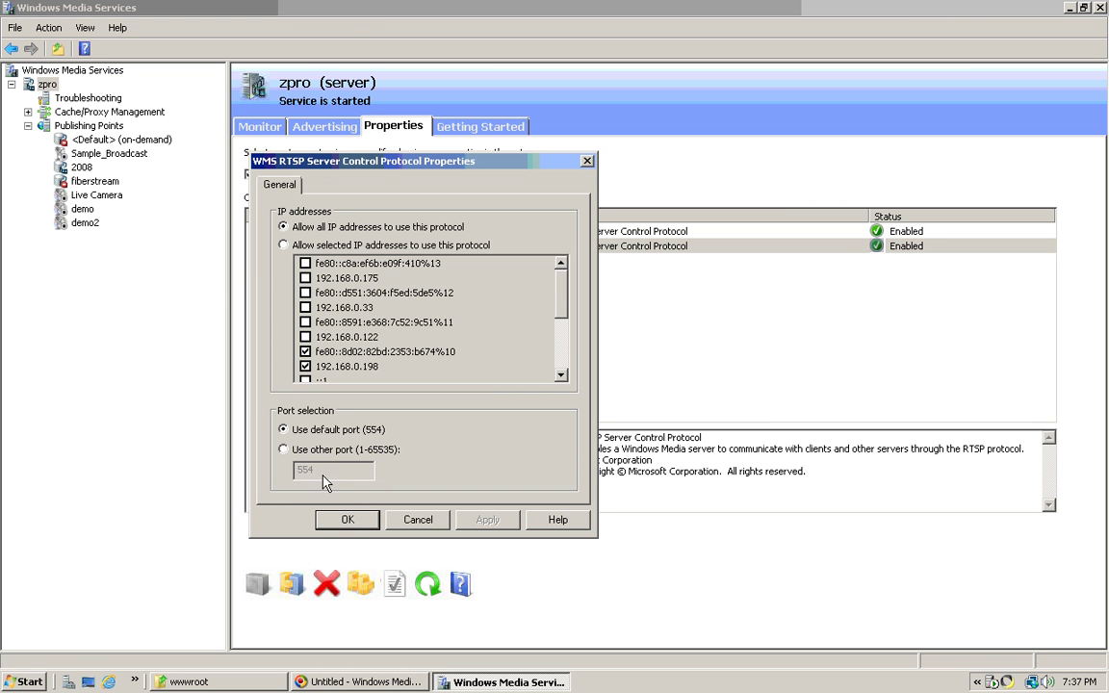
pyautogui.click(348, 519)
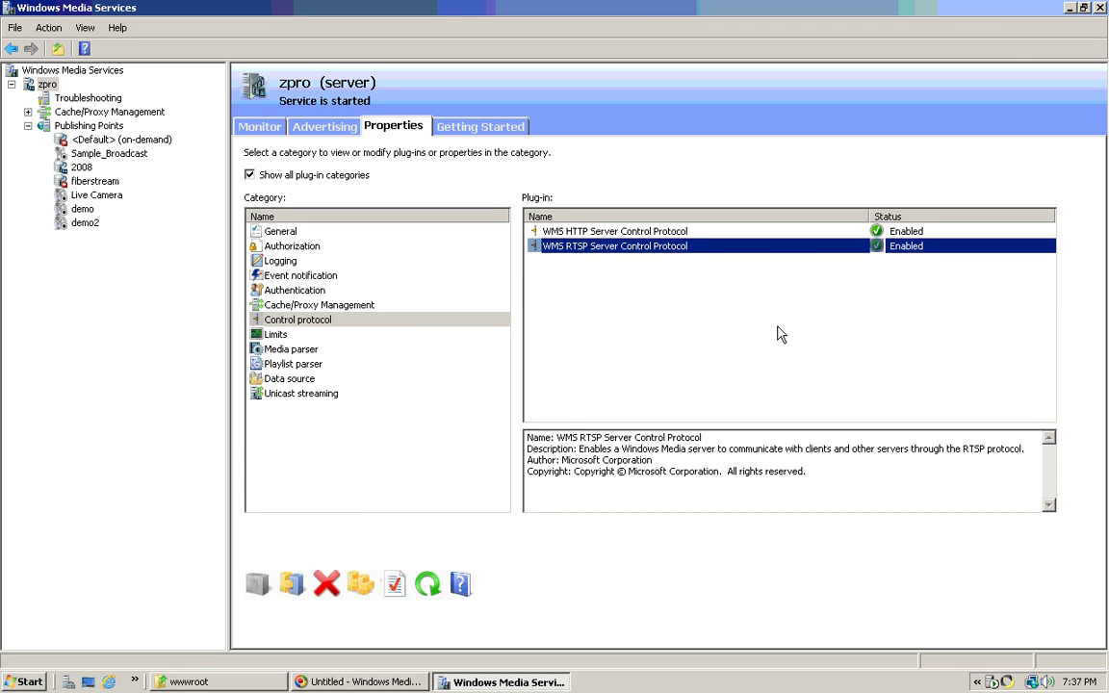
# - Deselect the plug-in and show the demo2 publishing point's Properties
pyautogui.click(871, 289)
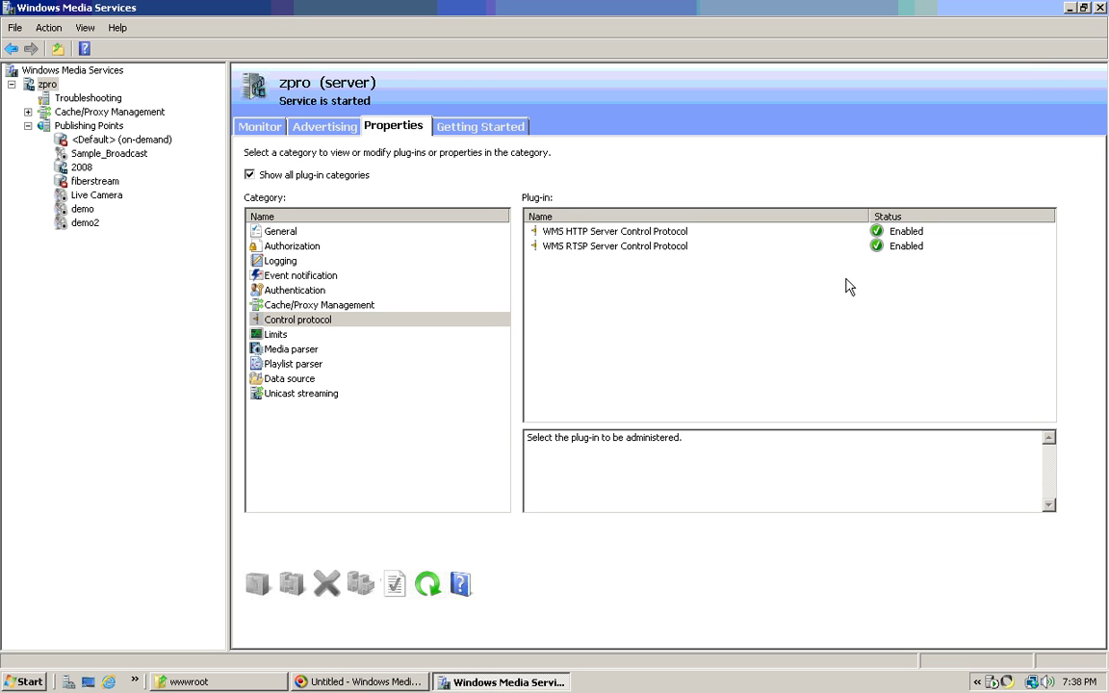
pyautogui.click(86, 224)
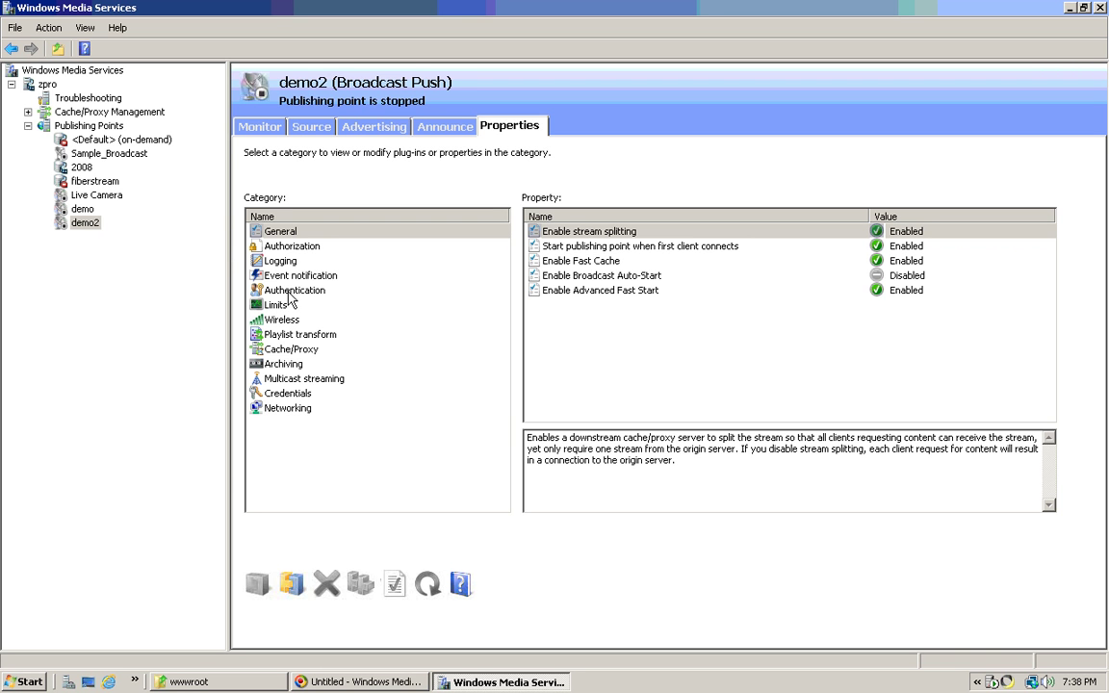
# - Enable WMS IP Address Authorization and anonymous user authentication for demo2
pyautogui.click(289, 246)
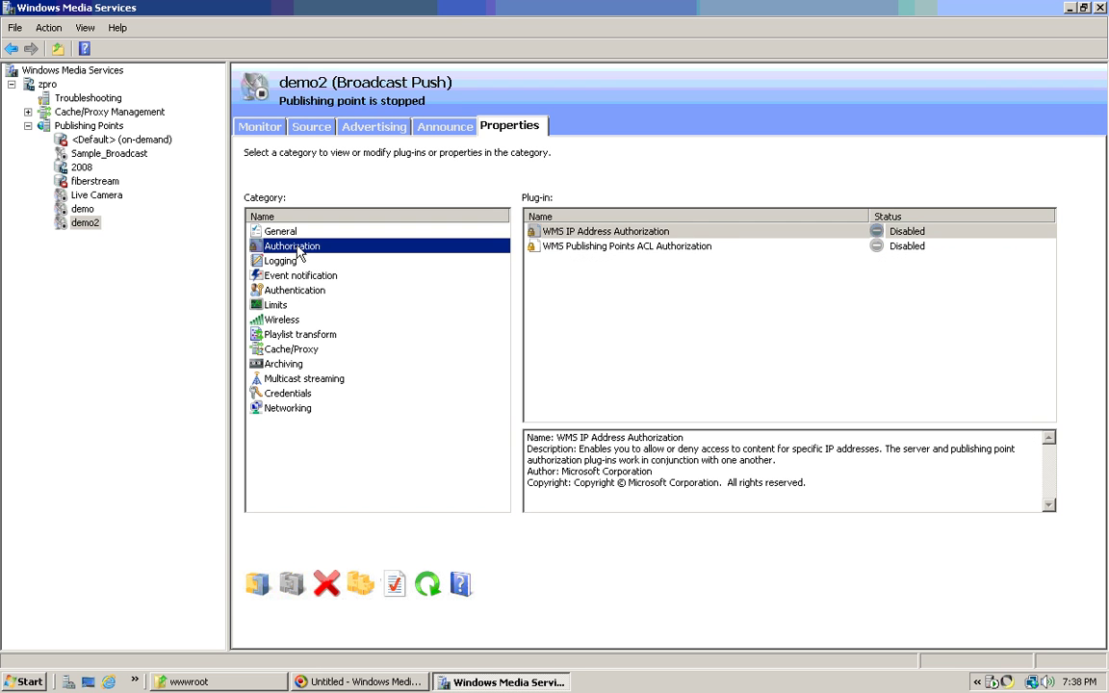
pyautogui.rightClick(612, 231)
pyautogui.click(637, 241)
pyautogui.click(269, 259)
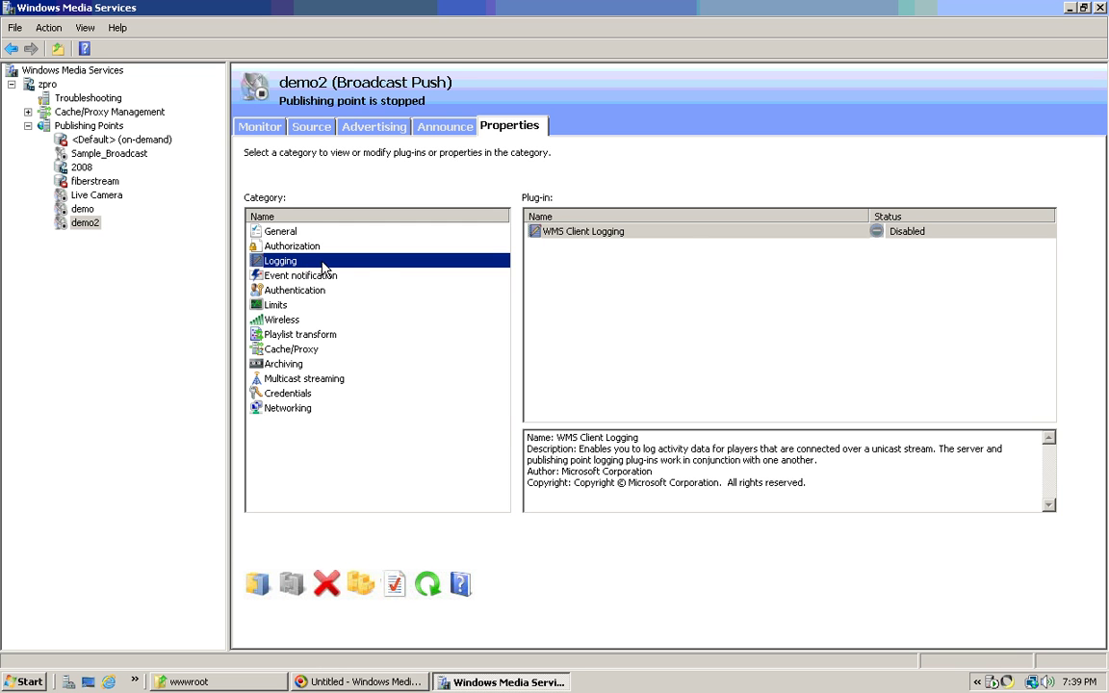
pyautogui.click(290, 276)
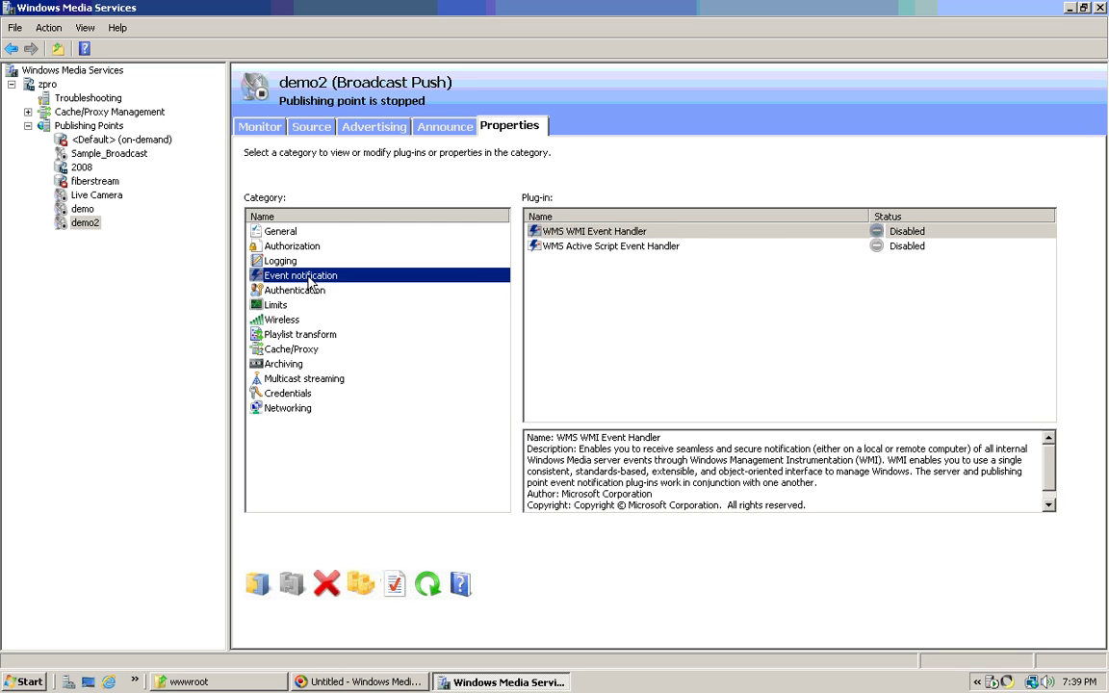
pyautogui.click(310, 292)
pyautogui.rightClick(607, 234)
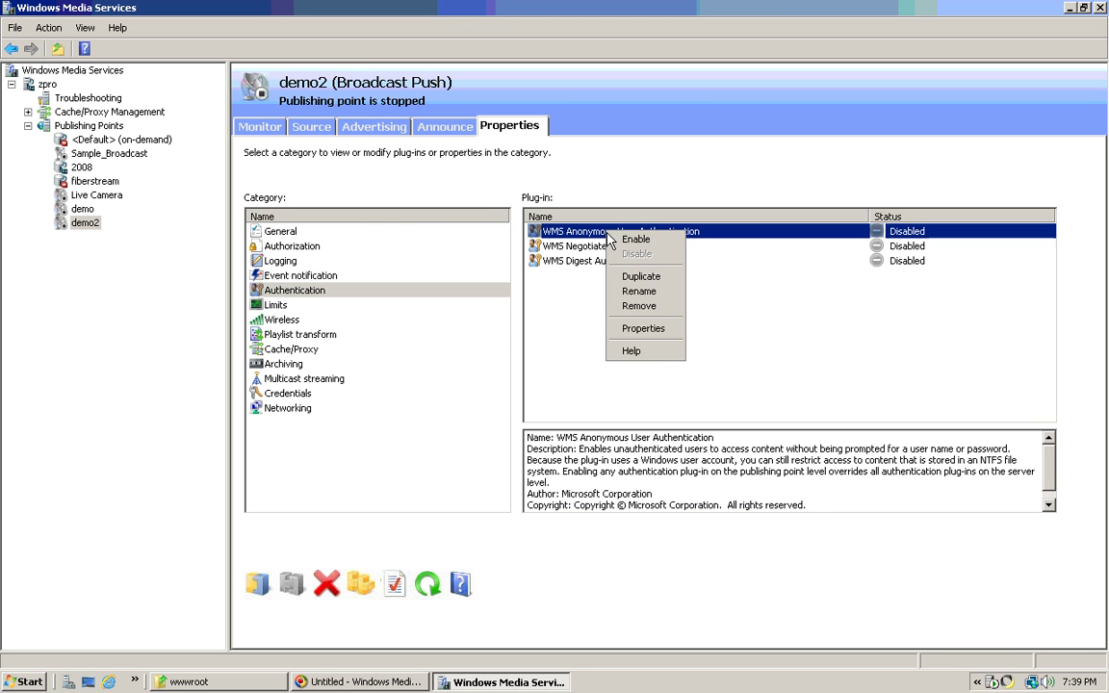
pyautogui.press('Escape')
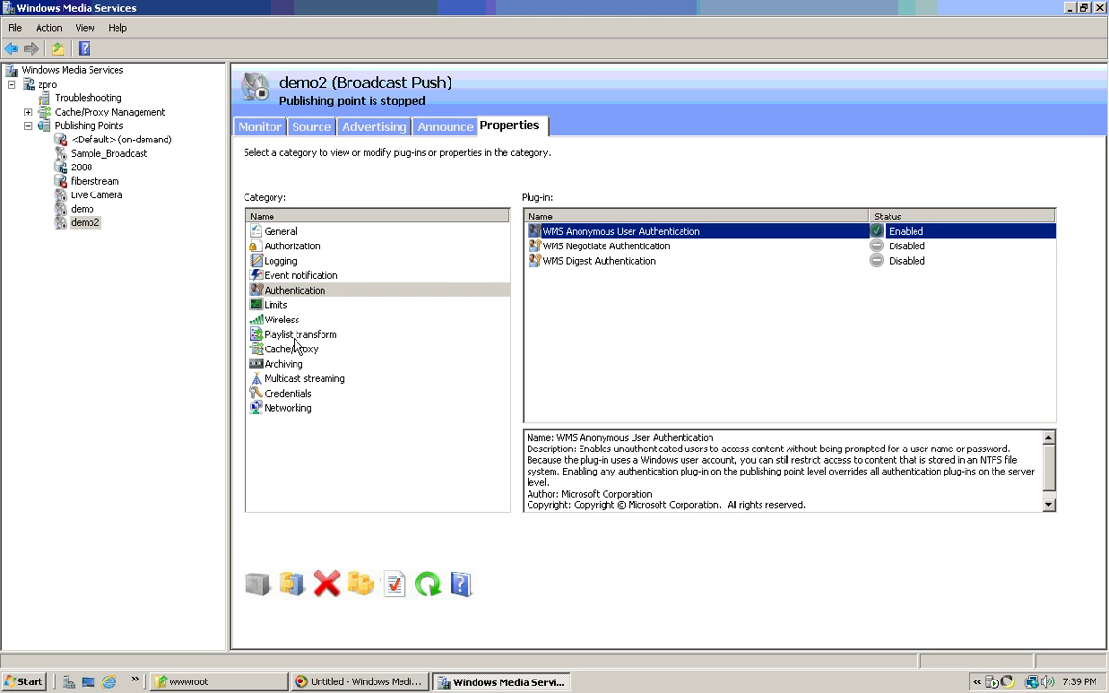
# - Set demo2's stream splitting expiration to Never expire and apply it
pyautogui.click(281, 335)
pyautogui.click(294, 351)
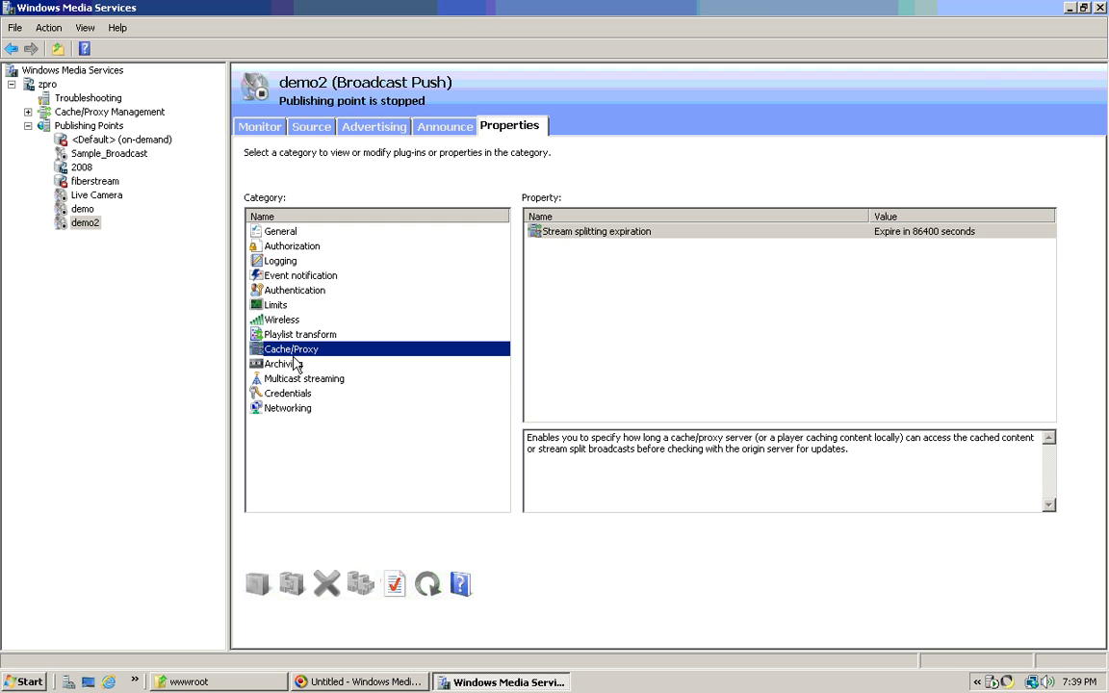
pyautogui.click(292, 365)
pyautogui.click(301, 349)
pyautogui.rightClick(570, 232)
pyautogui.click(593, 328)
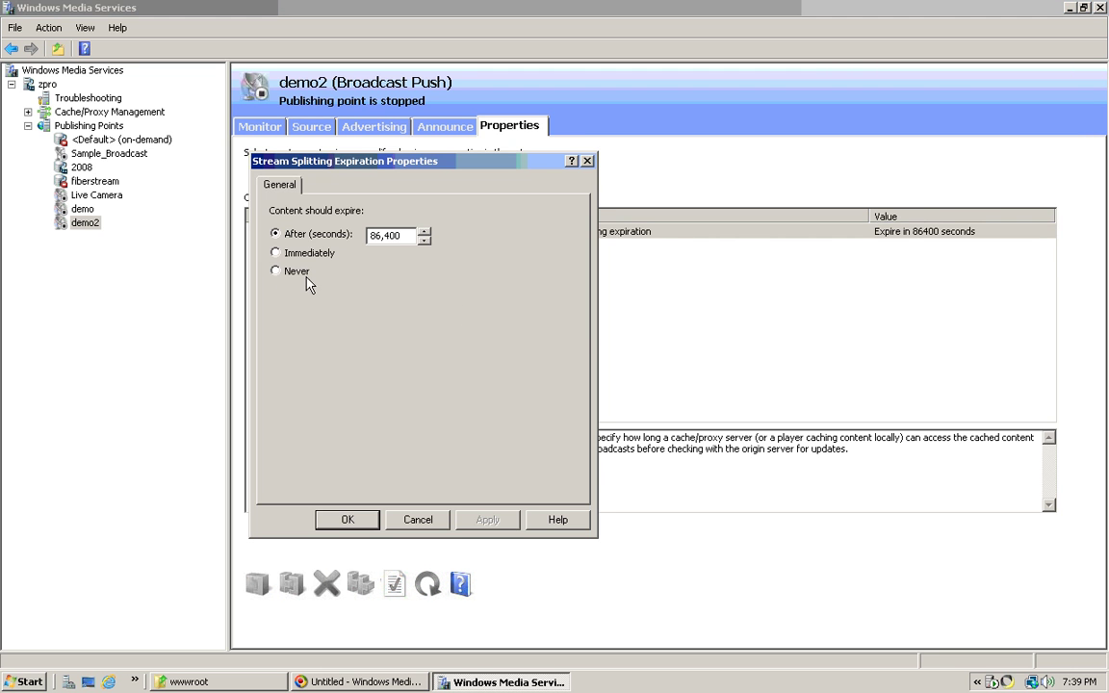
pyautogui.click(278, 273)
pyautogui.click(483, 520)
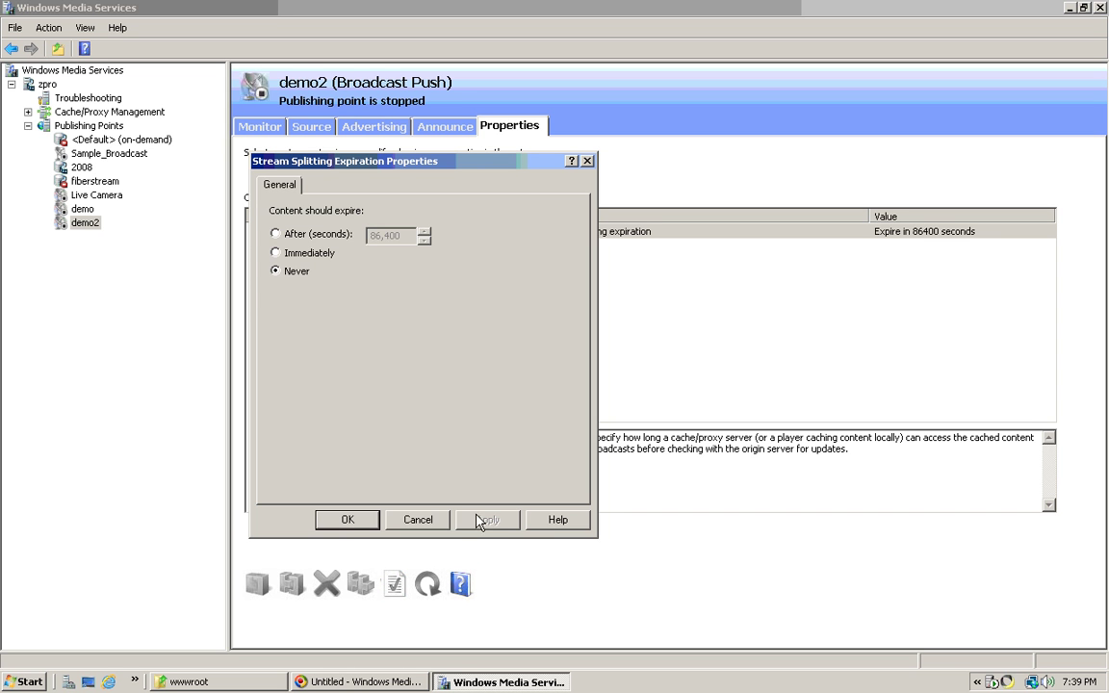
pyautogui.click(349, 519)
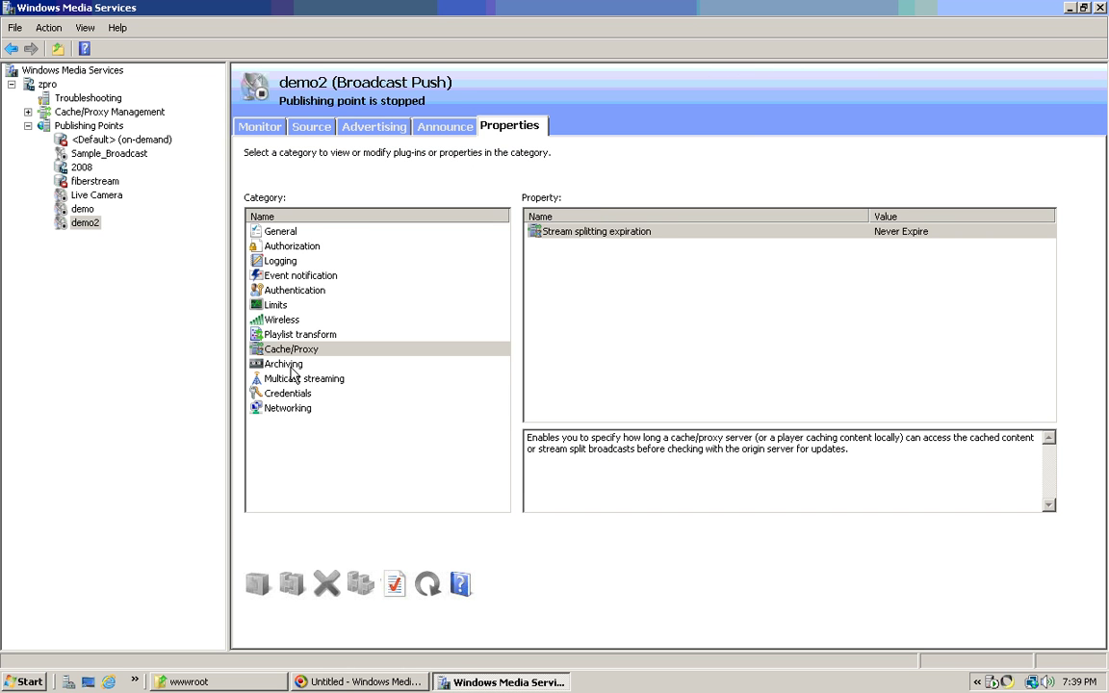
pyautogui.click(286, 364)
pyautogui.click(318, 380)
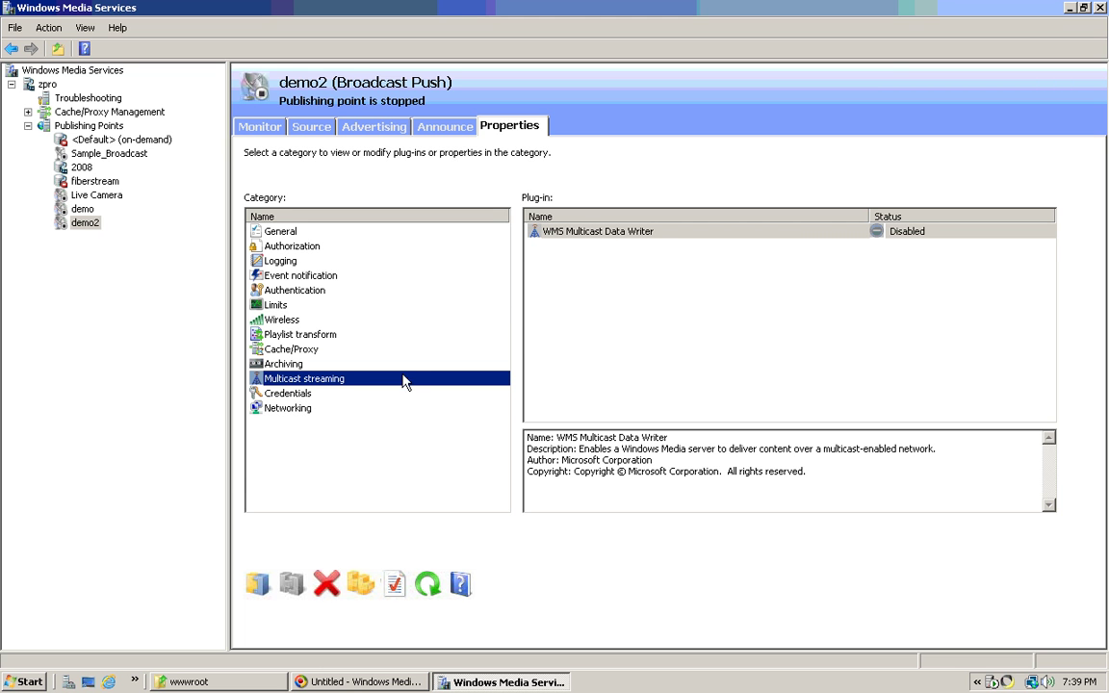
# - Enter a user name and password as demo2's distribution credentials and apply them
pyautogui.click(279, 393)
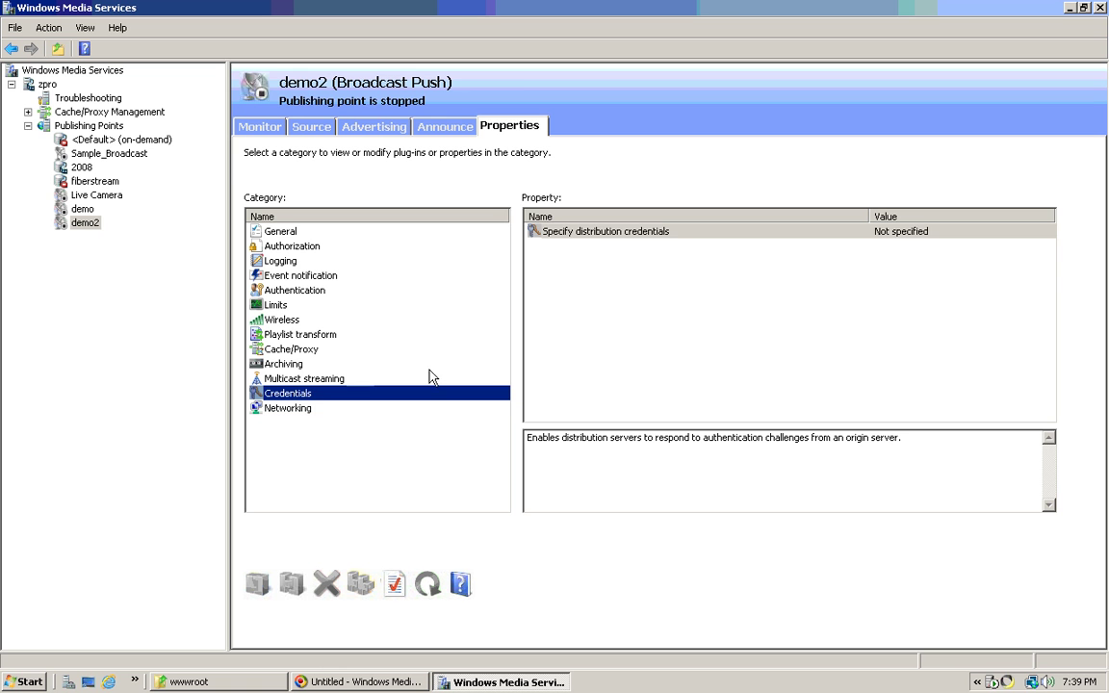
pyautogui.rightClick(677, 233)
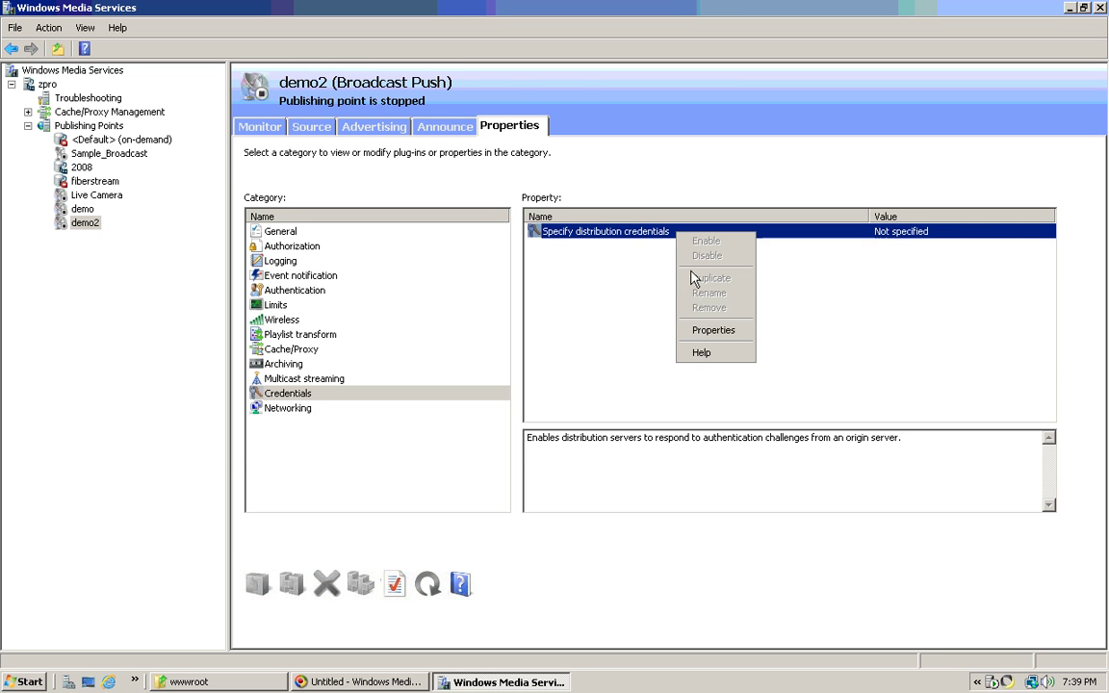
pyautogui.click(715, 333)
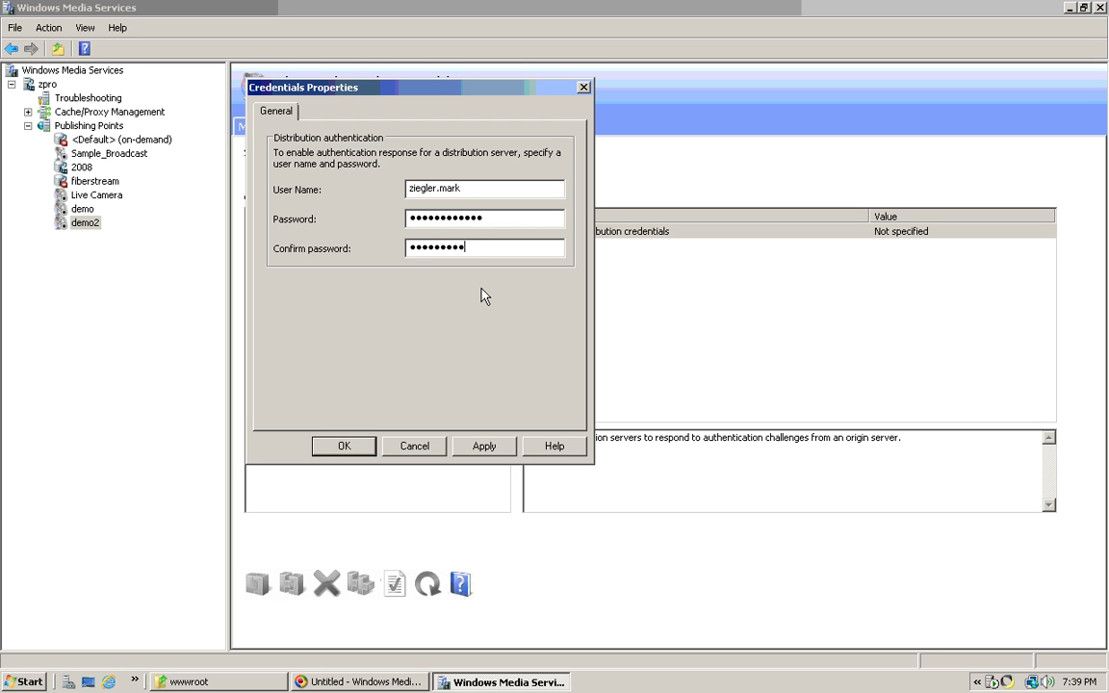
pyautogui.click(484, 446)
pyautogui.click(364, 446)
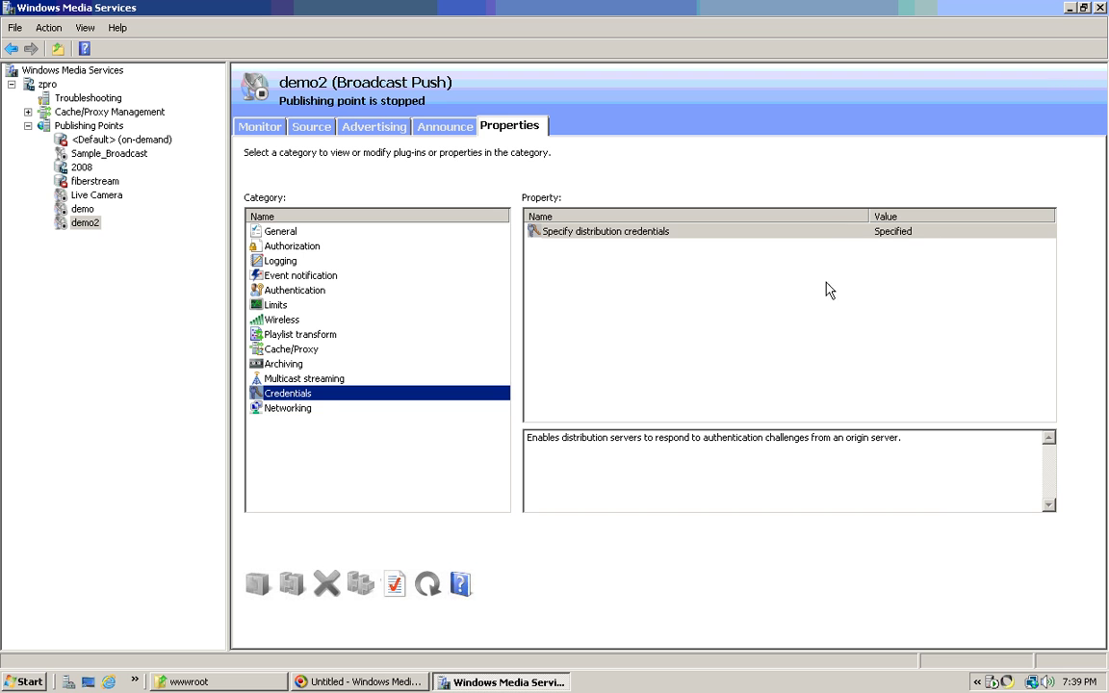
pyautogui.click(295, 409)
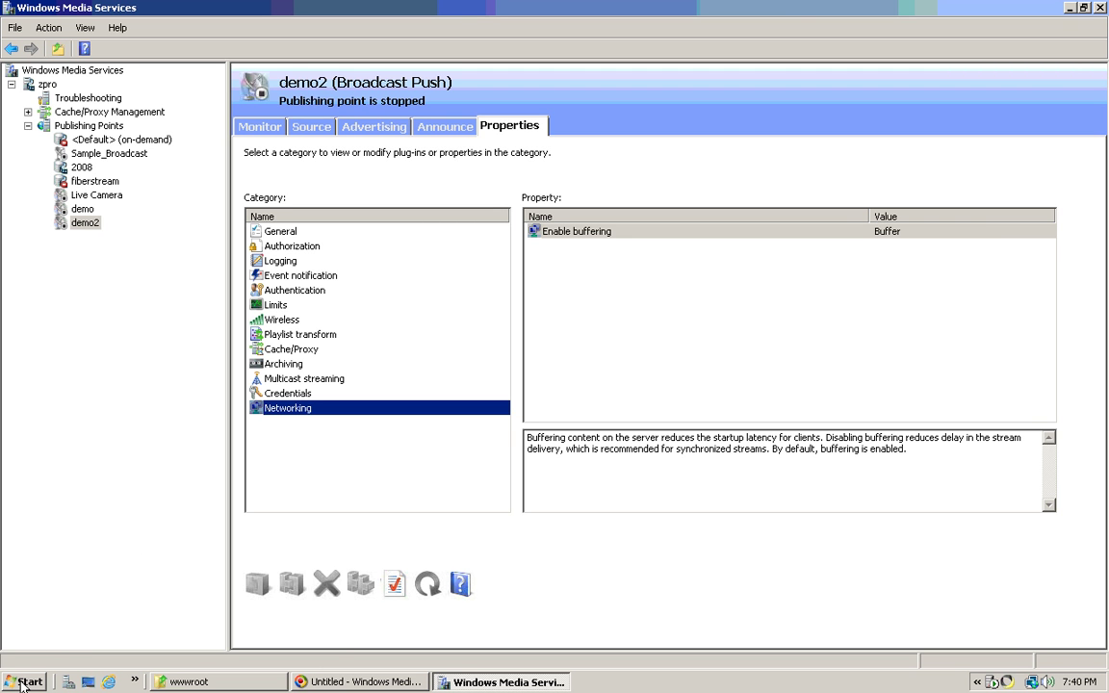
# - Launch Windows Media Encoder from the Start menu
pyautogui.press('super')
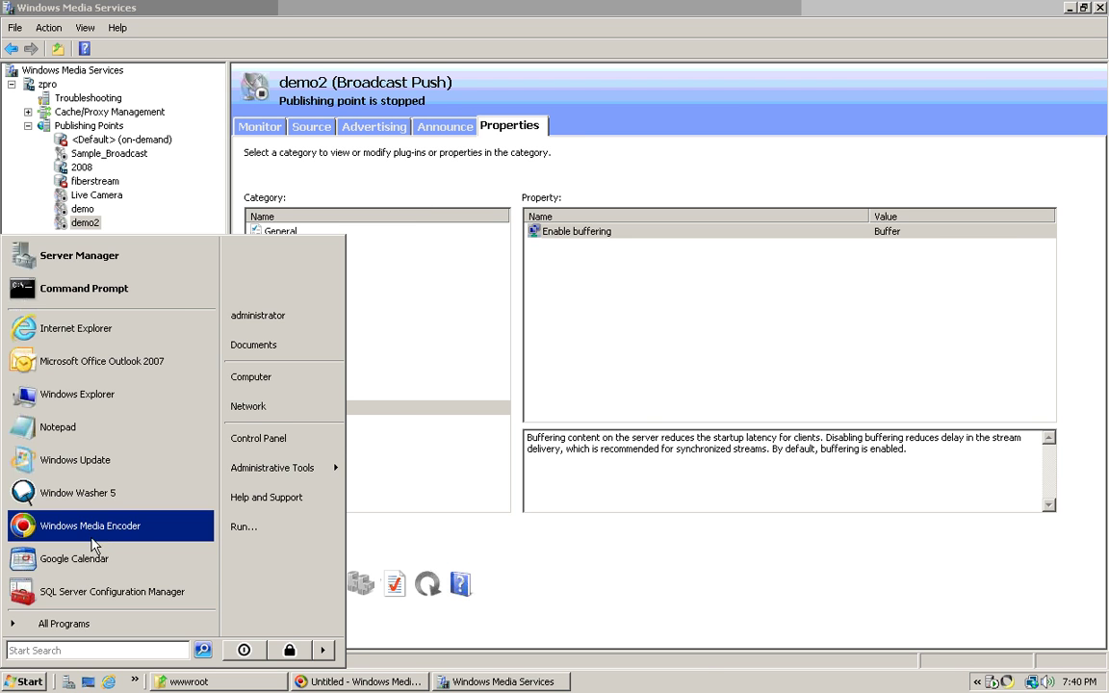
pyautogui.click(92, 525)
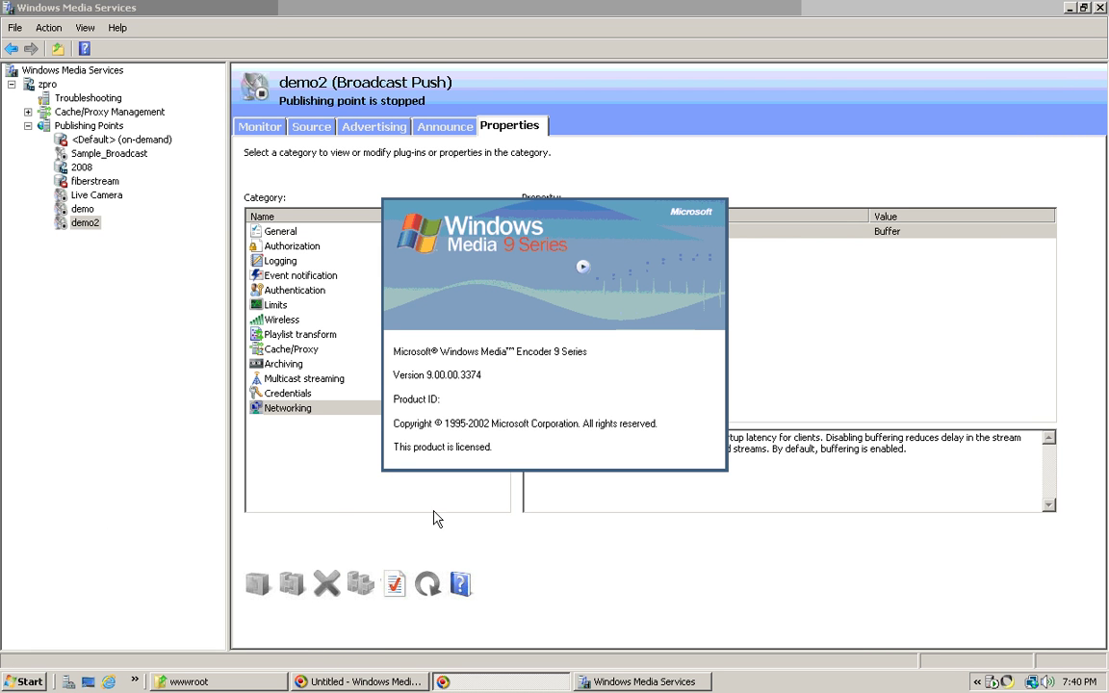